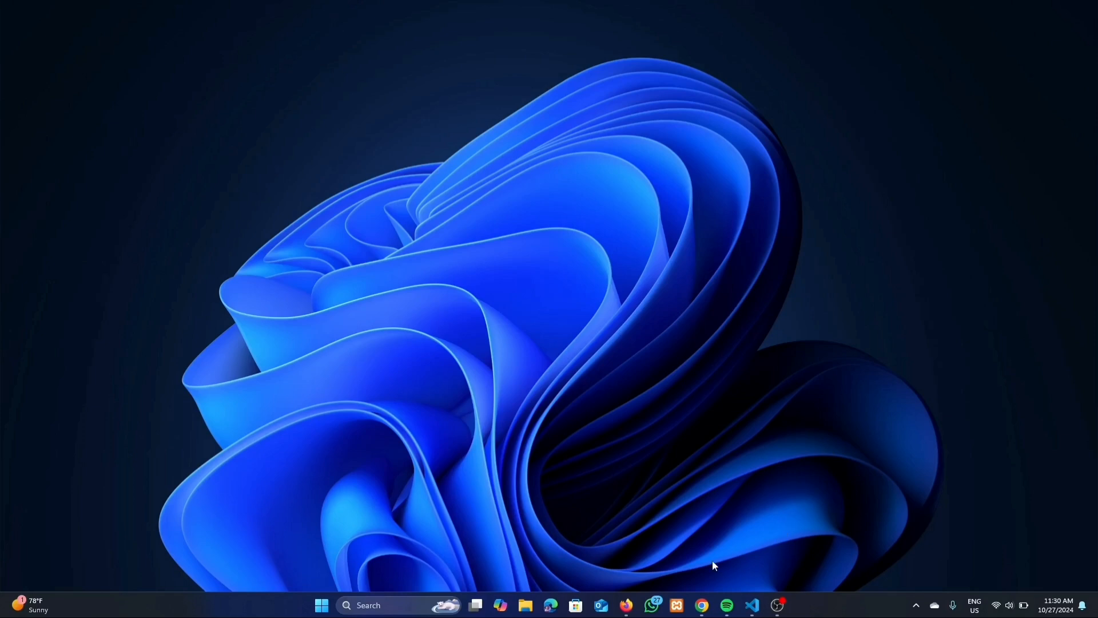
Verify in Chrome's downloads list that mysql-9.1.0-winx64.msi is already downloaded, then go to File Explorer
mouse_move(704, 605)
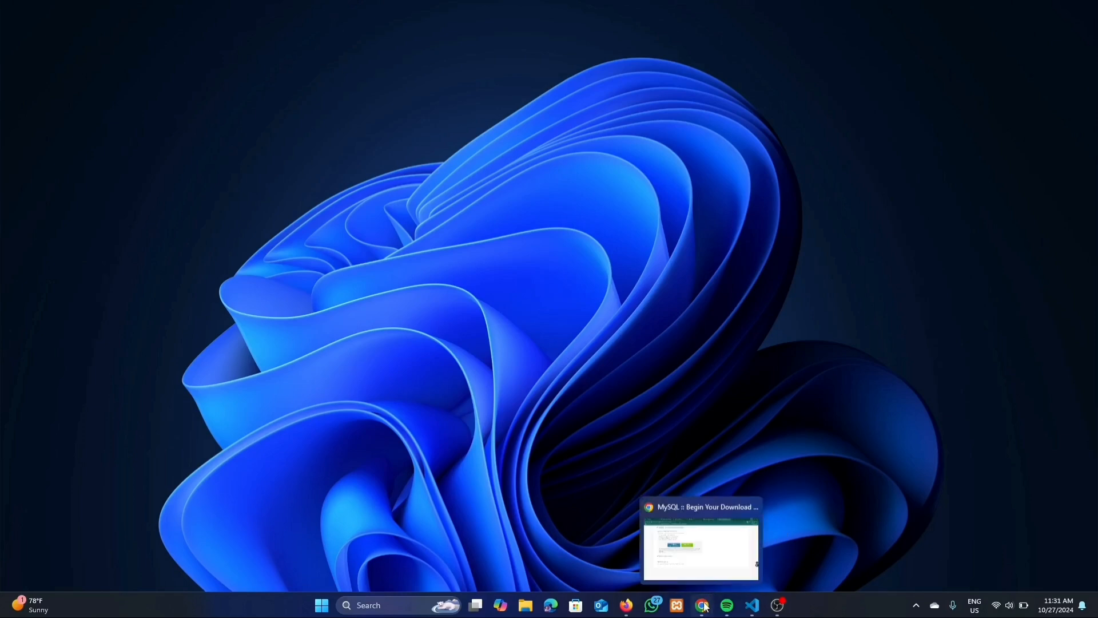
click(705, 605)
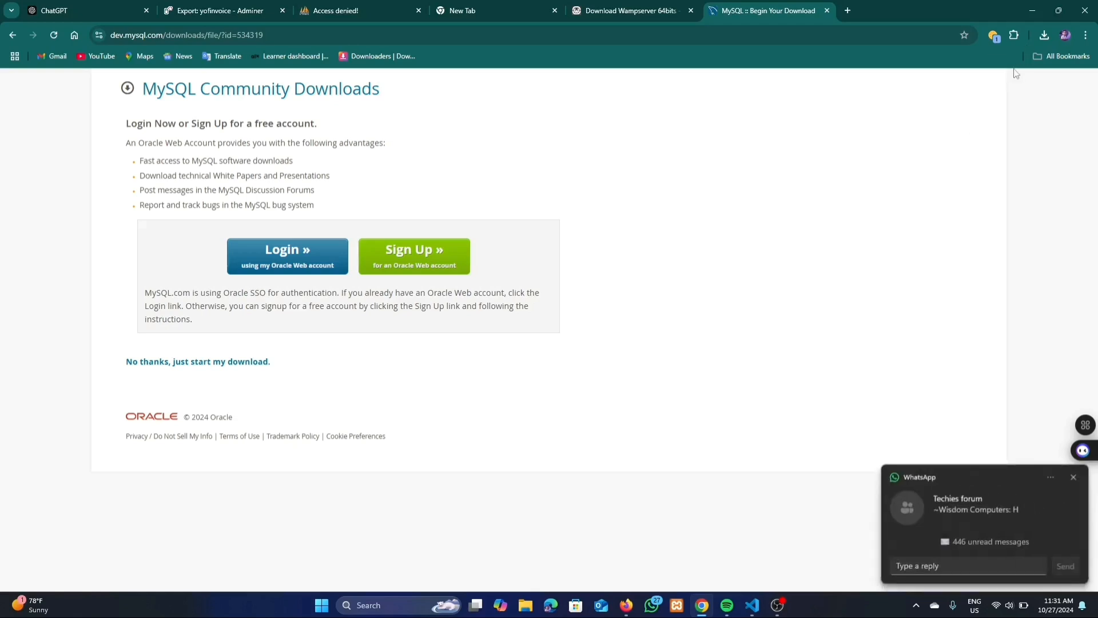
click(1044, 35)
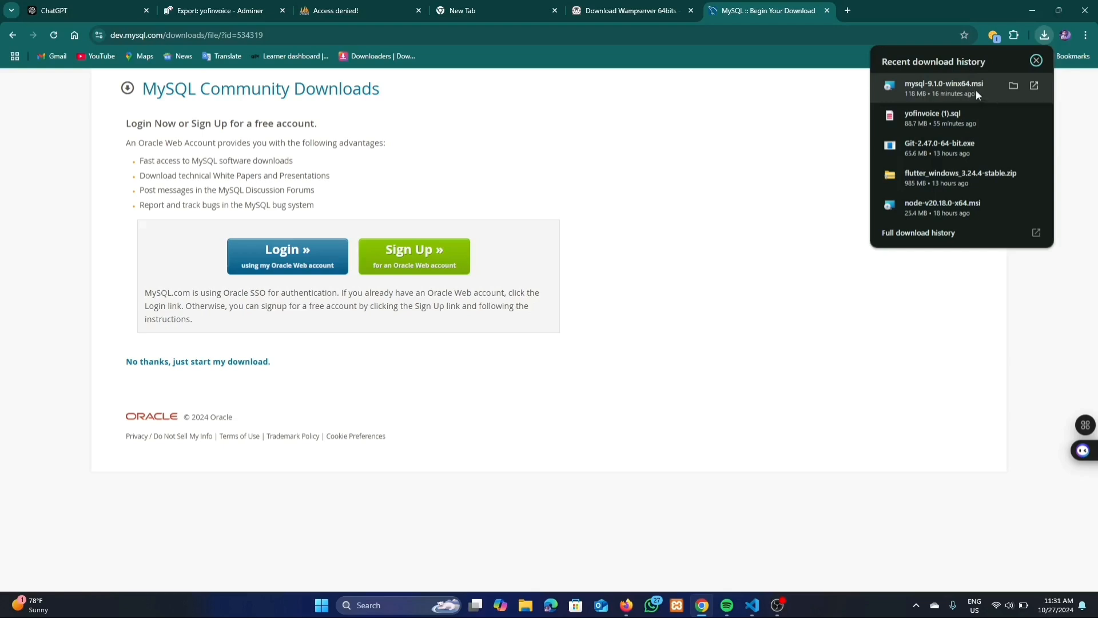
click(779, 187)
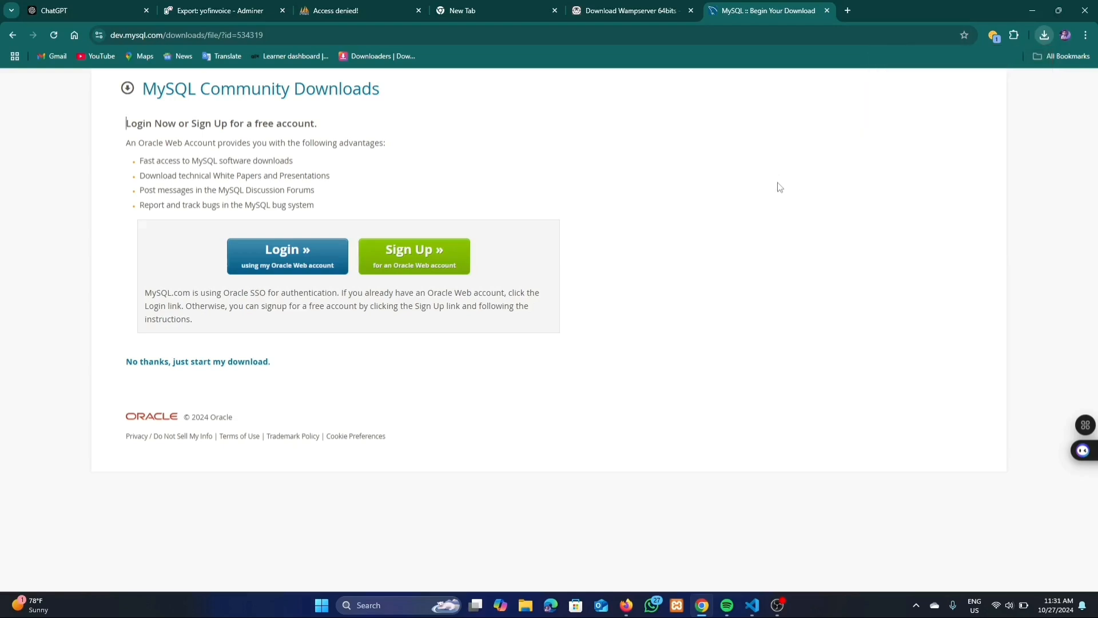
click(524, 610)
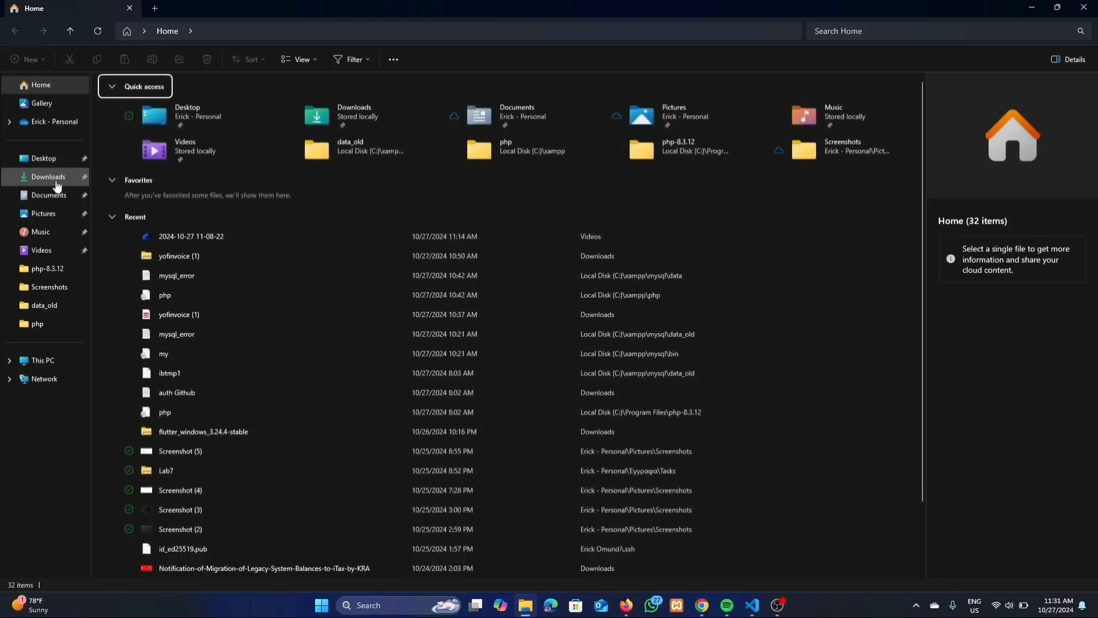
Launch the mysql-9.1.0-winx64 installer from the Downloads folder
click(57, 181)
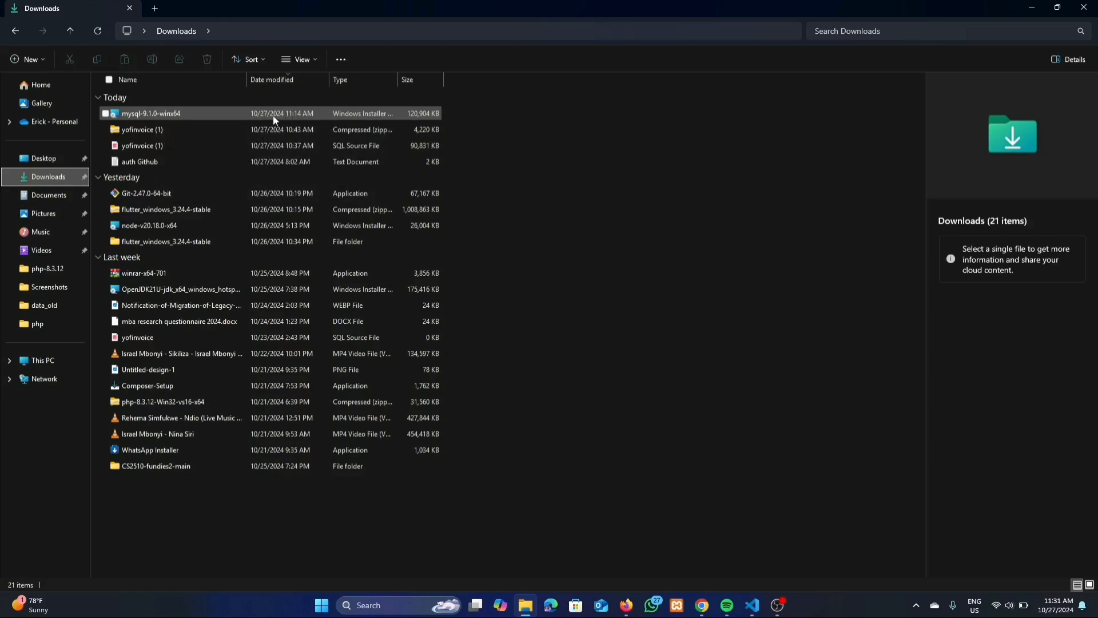
double_click(273, 115)
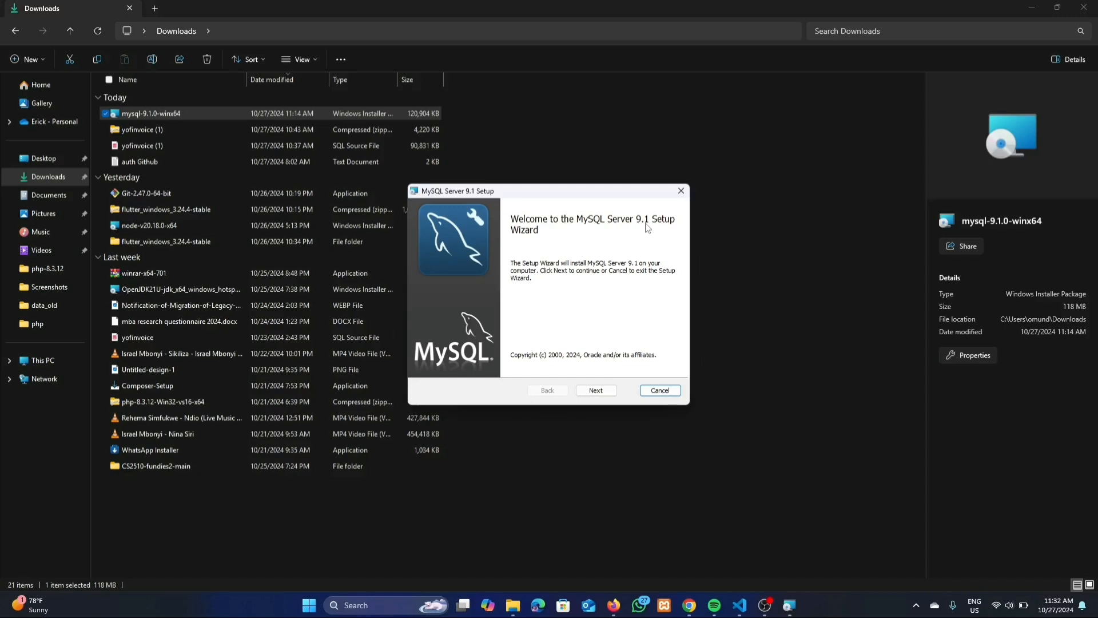
Advance past the Welcome page and scroll through the End-User License Agreement text
click(602, 393)
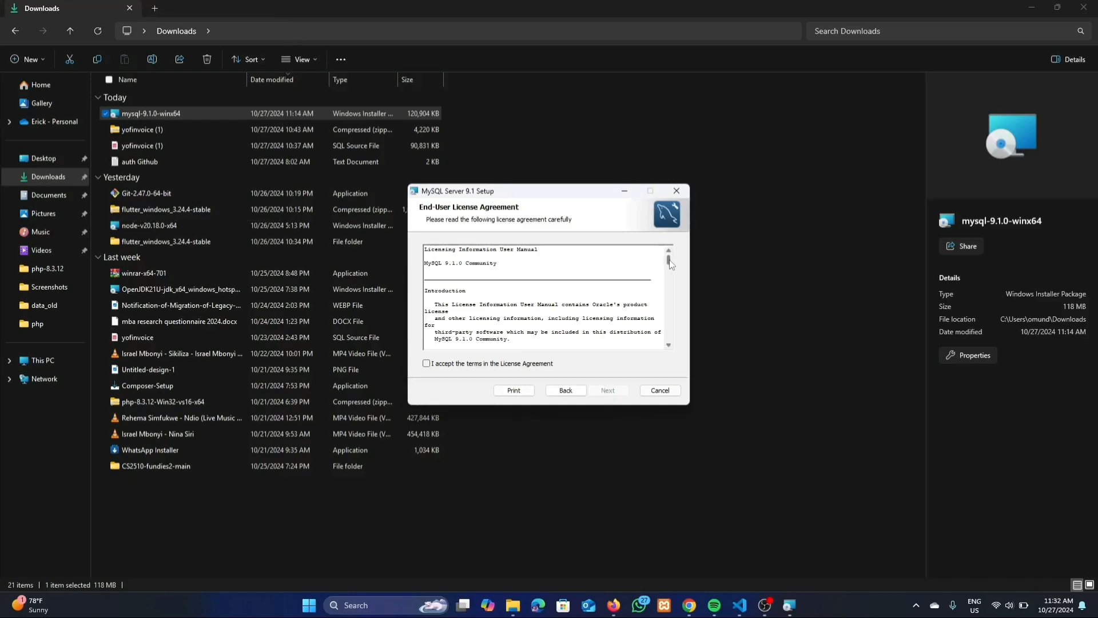
drag(675, 264, 671, 339)
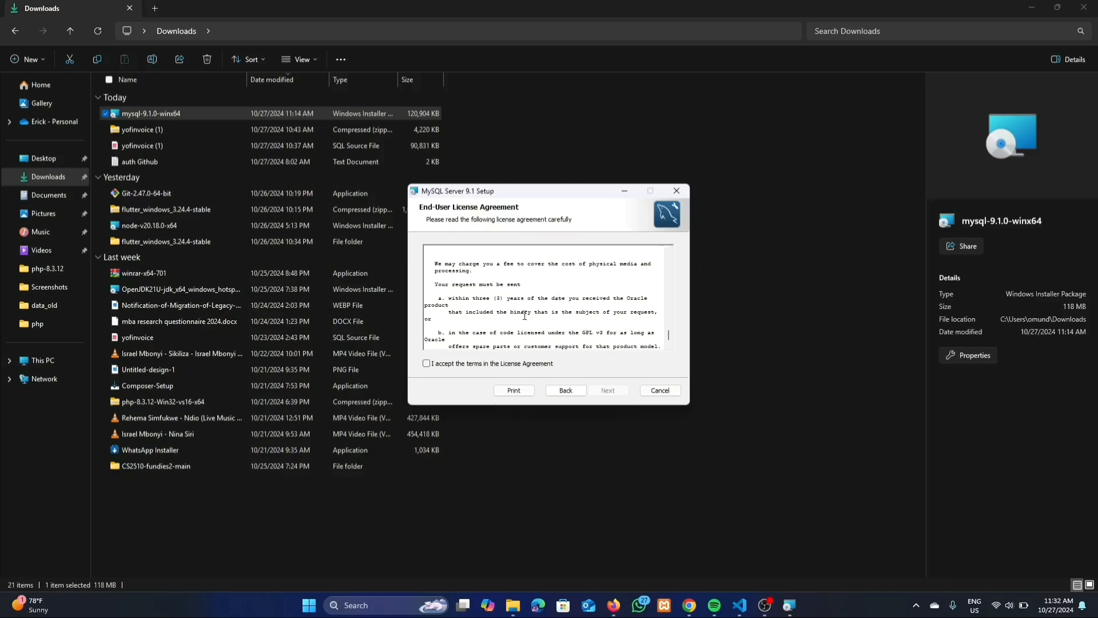
Accept the License Agreement terms and proceed to the Choose Setup Type page
click(426, 365)
click(601, 393)
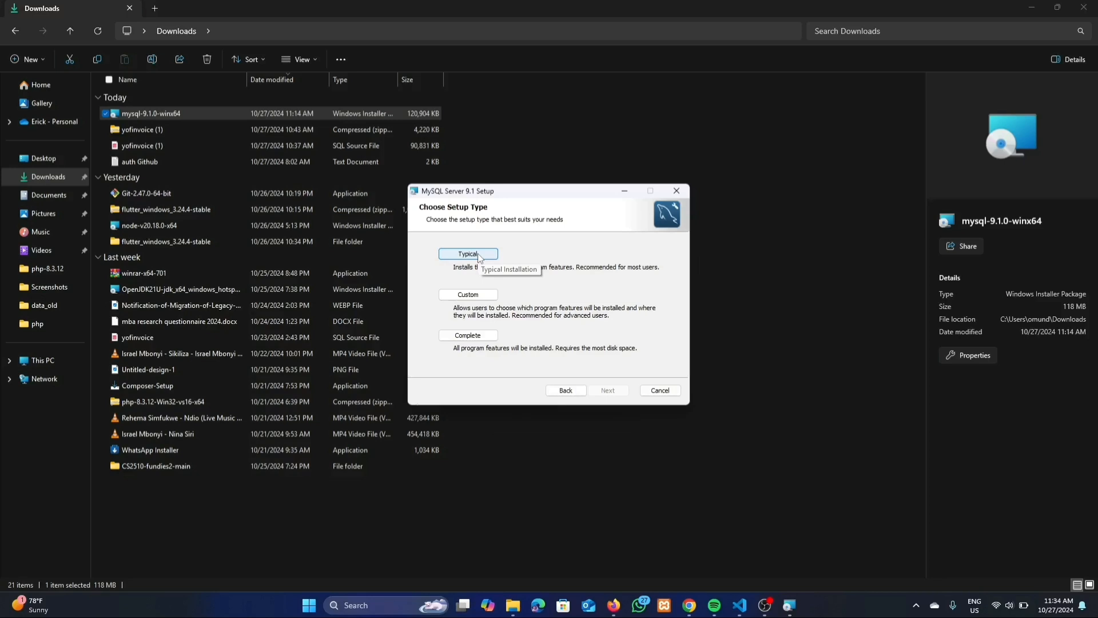
Choose the Typical setup type and install MySQL Server 9.1 through to the Completed page
click(479, 253)
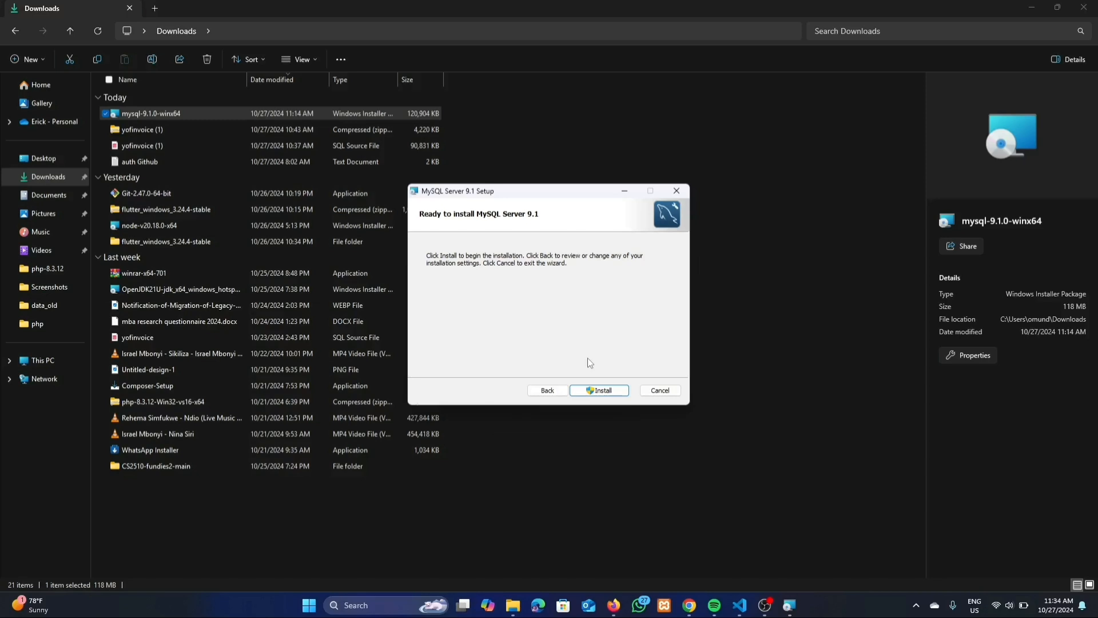
click(594, 391)
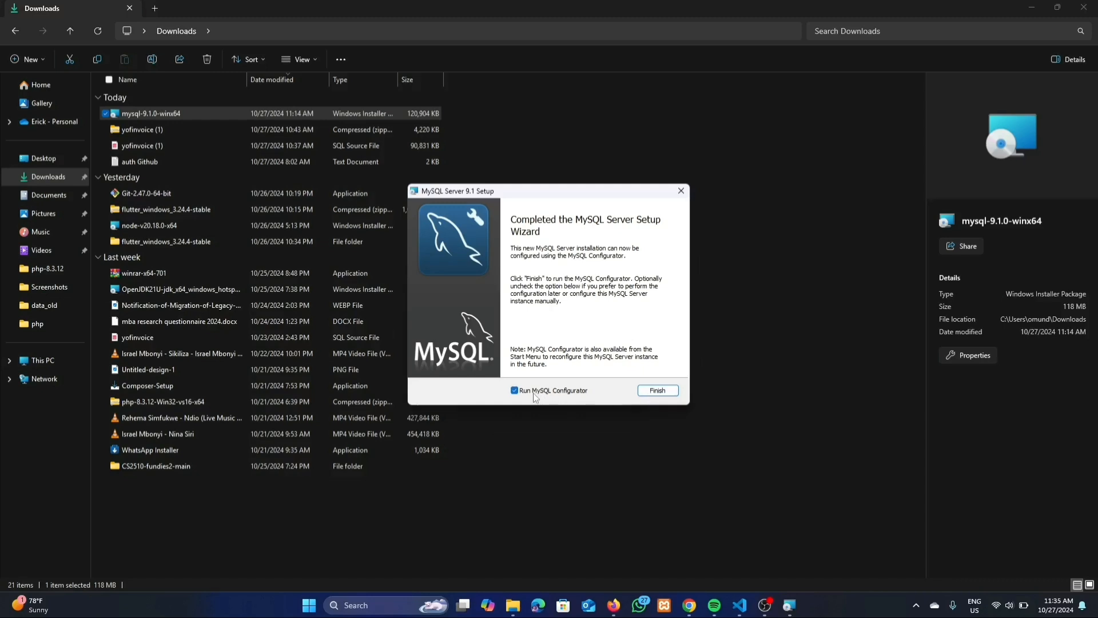
Finish setup with Run MySQL Configurator checked and bring the Configurator window forward
click(661, 391)
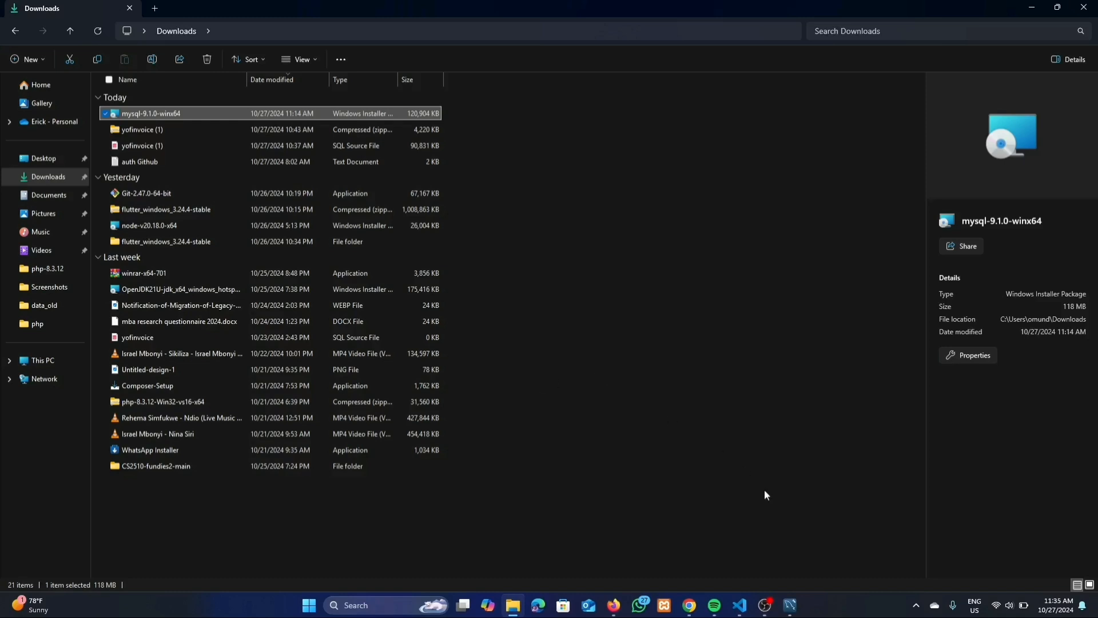
click(795, 611)
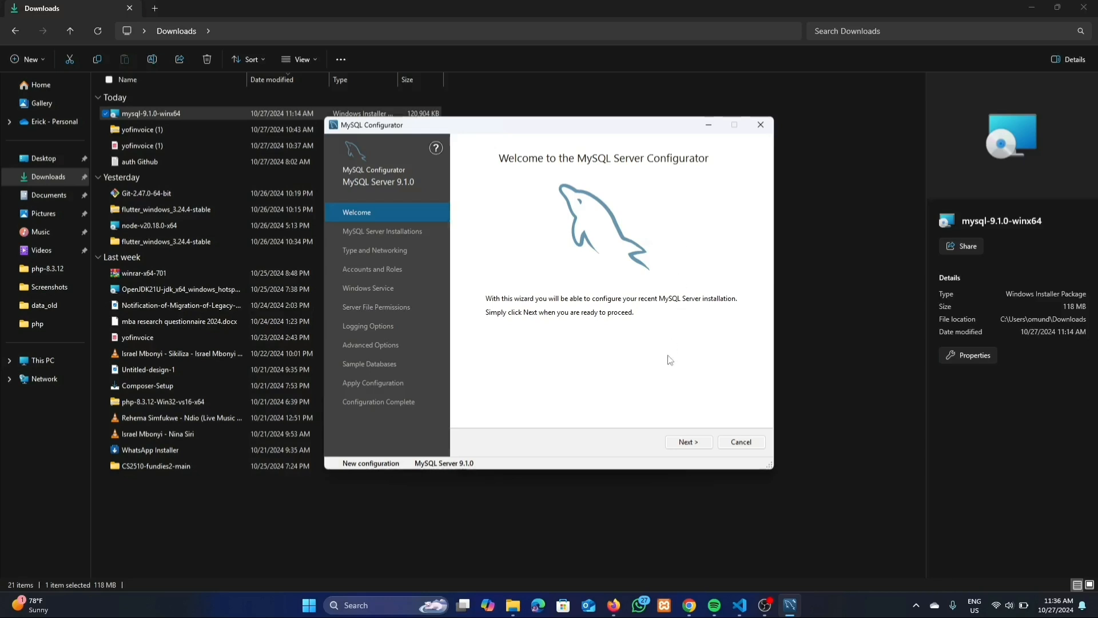
Choose the side-by-side installation option over upgrading, keeping the data directory, and reach Type and Networking
click(687, 444)
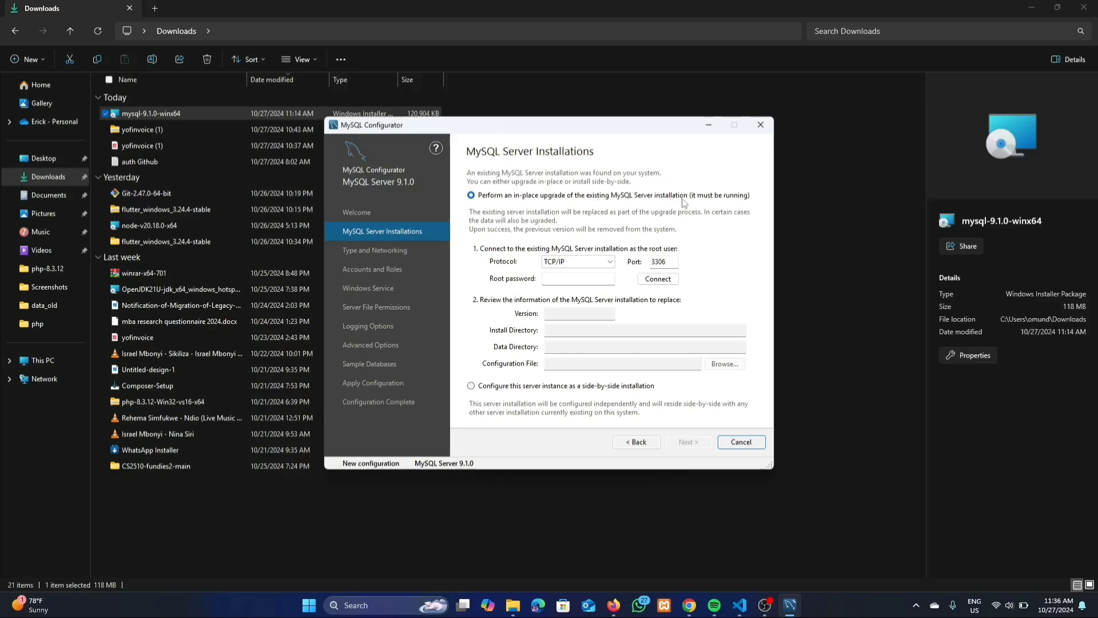
click(648, 198)
click(472, 386)
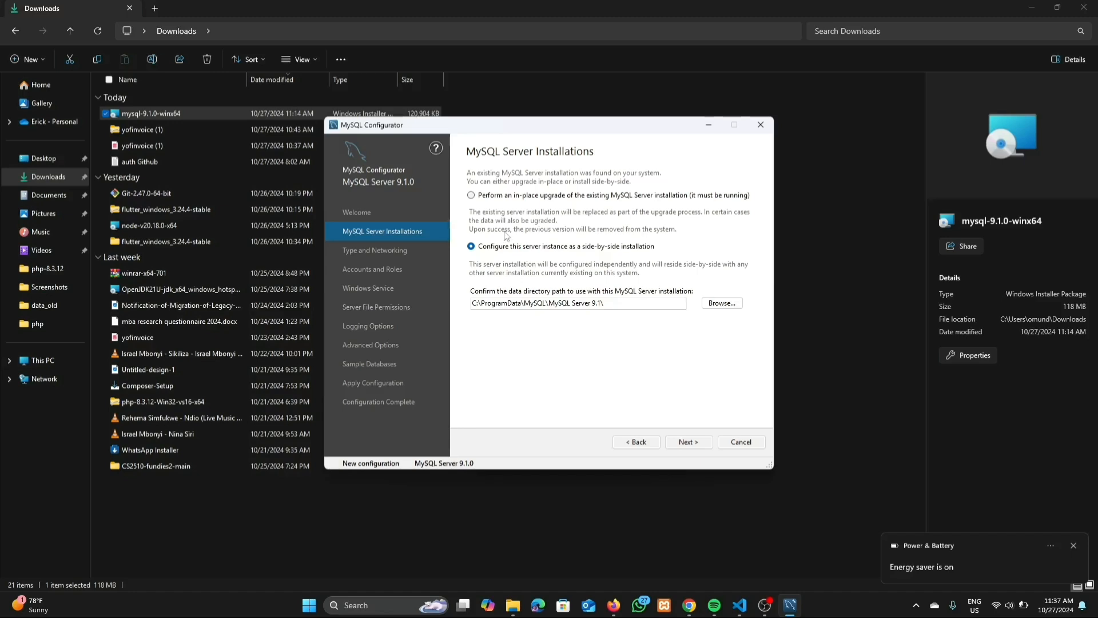
click(471, 196)
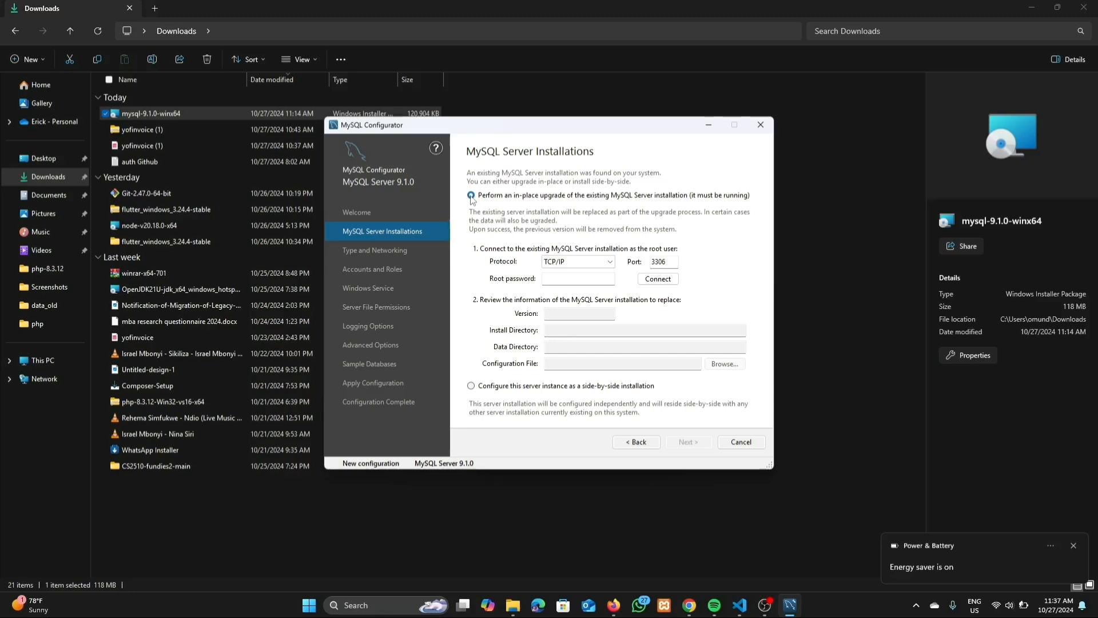
click(471, 387)
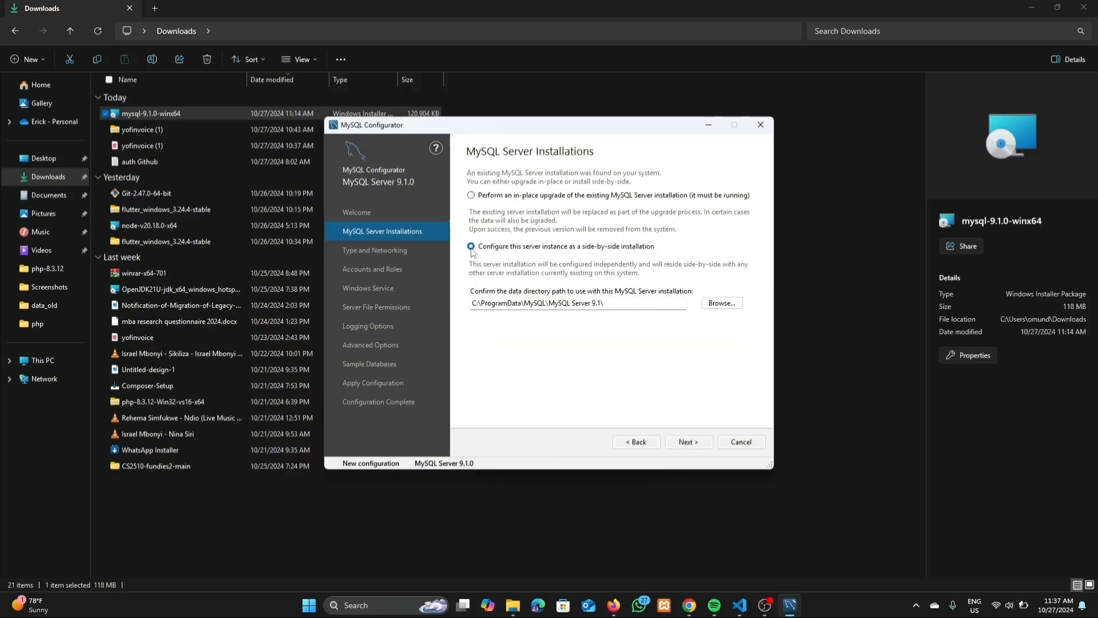
click(690, 442)
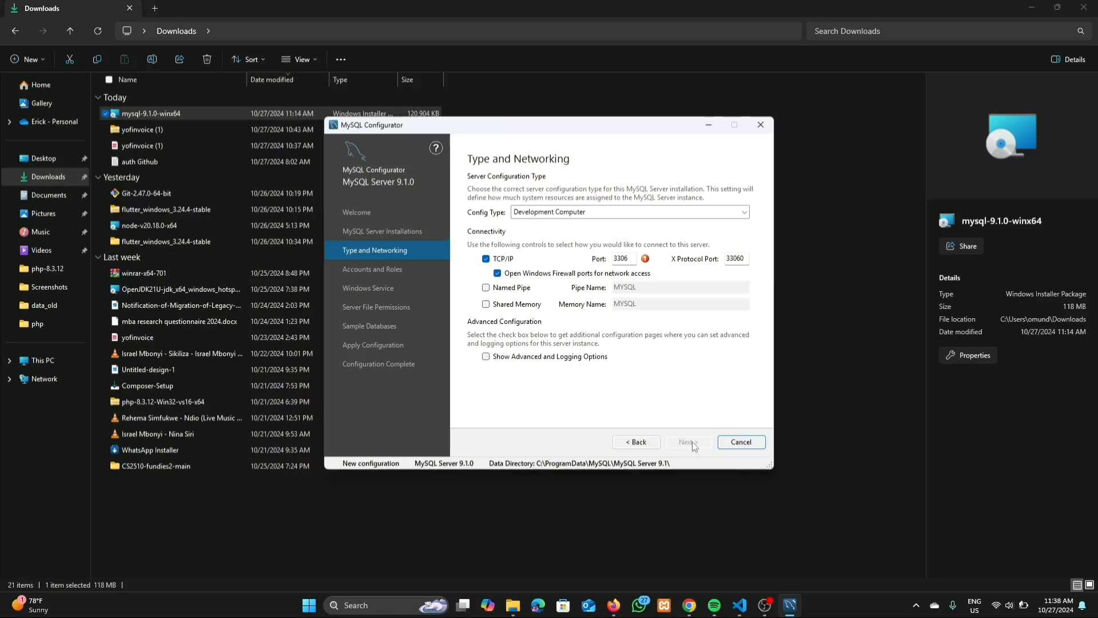
click(611, 215)
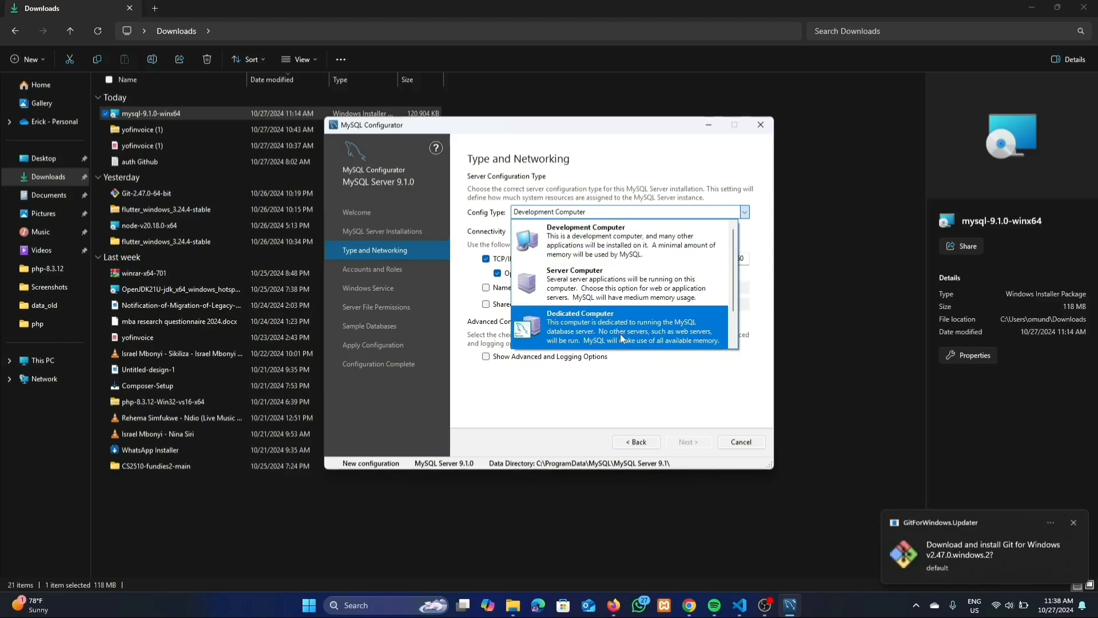
click(613, 247)
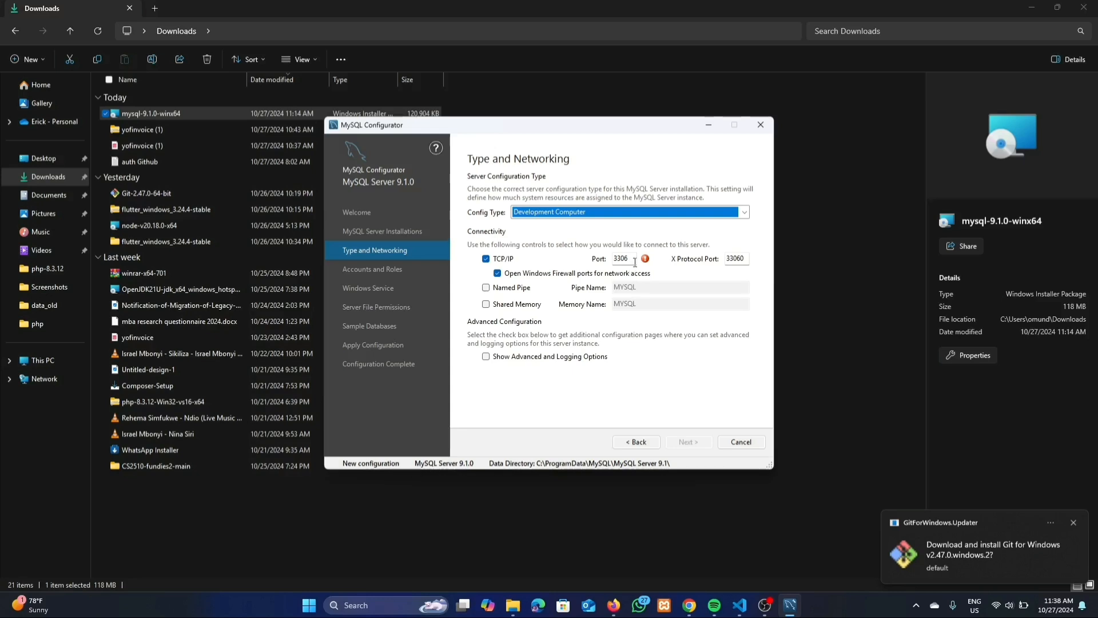
mouse_move(646, 262)
mouse_move(744, 606)
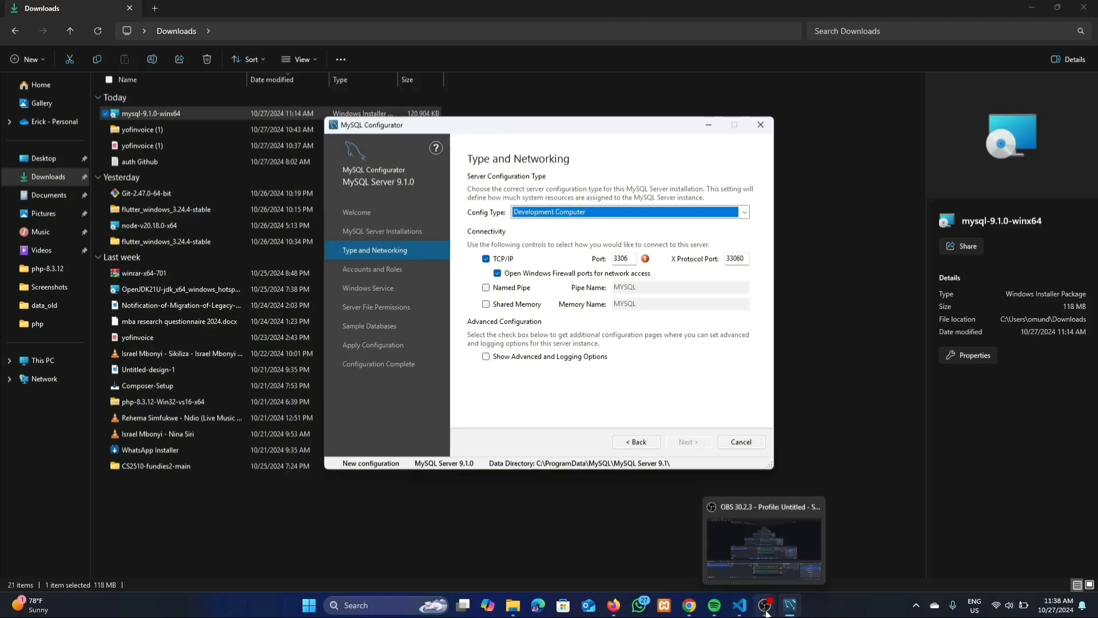
Stop XAMPP's MySQL and Apache services to free port 3306, then close XAMPP Control Panel
click(664, 606)
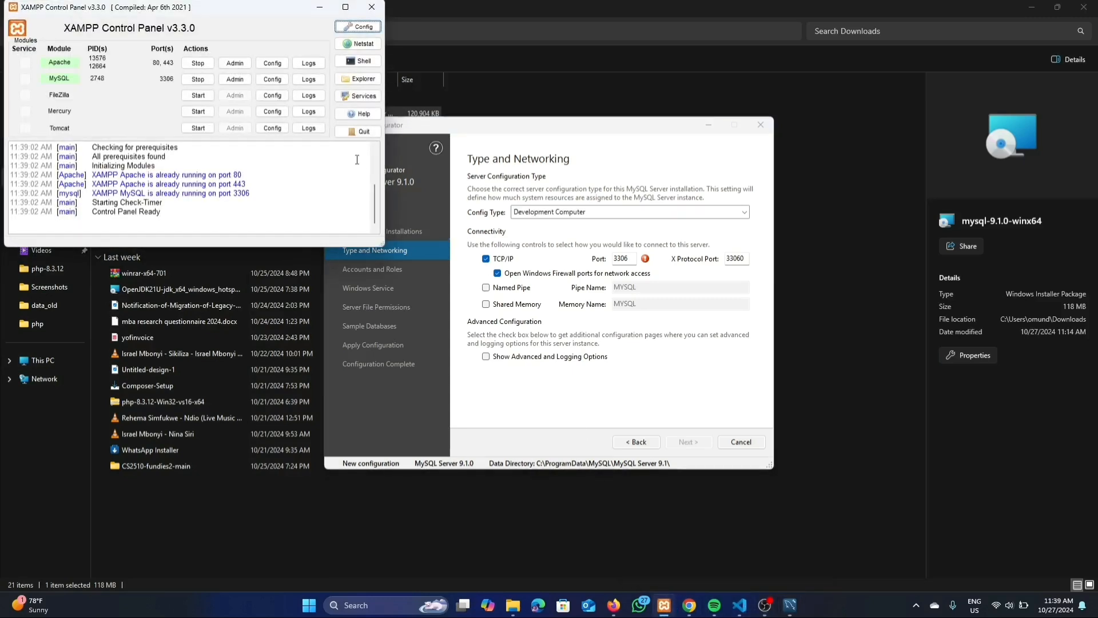
click(191, 83)
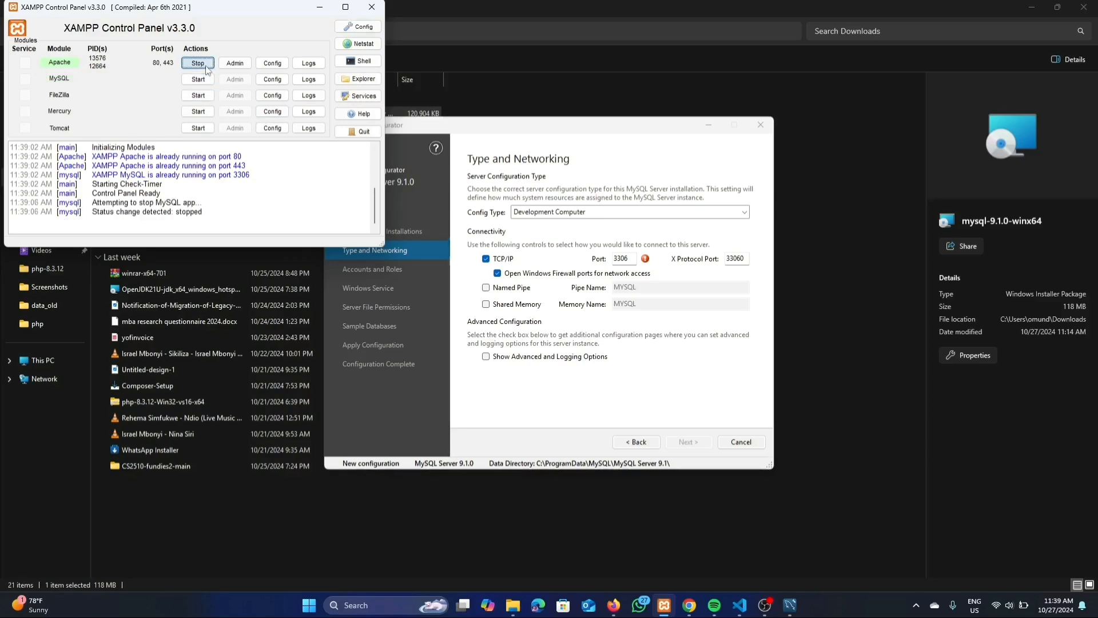
click(207, 70)
click(372, 6)
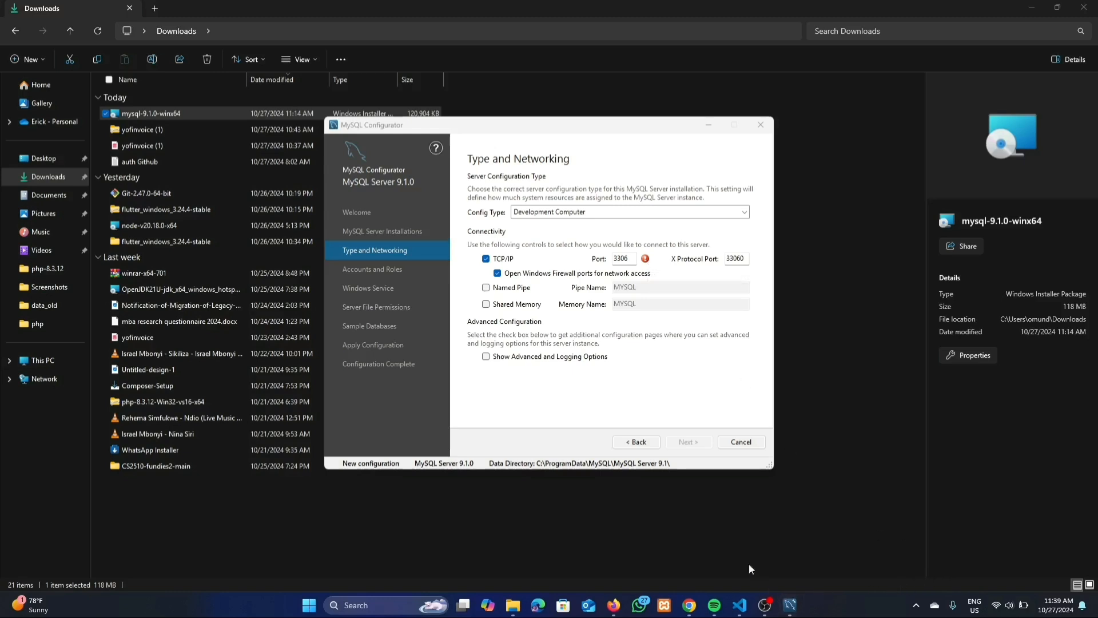
Refresh Type and Networking via Back/Next, select Development Computer, and continue to Accounts and Roles
click(646, 445)
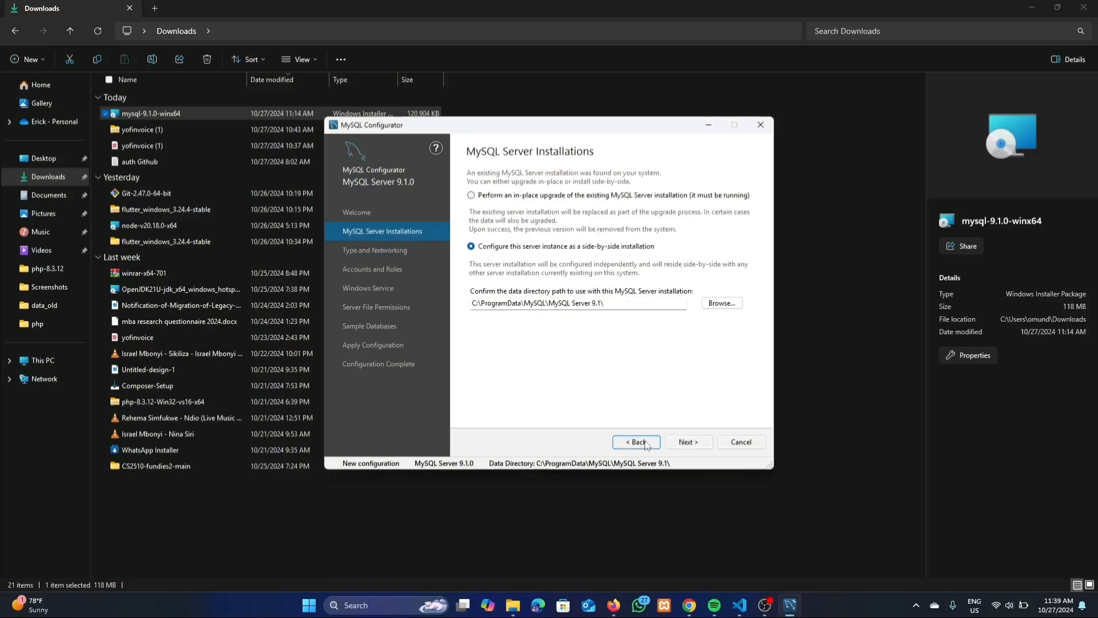
click(681, 444)
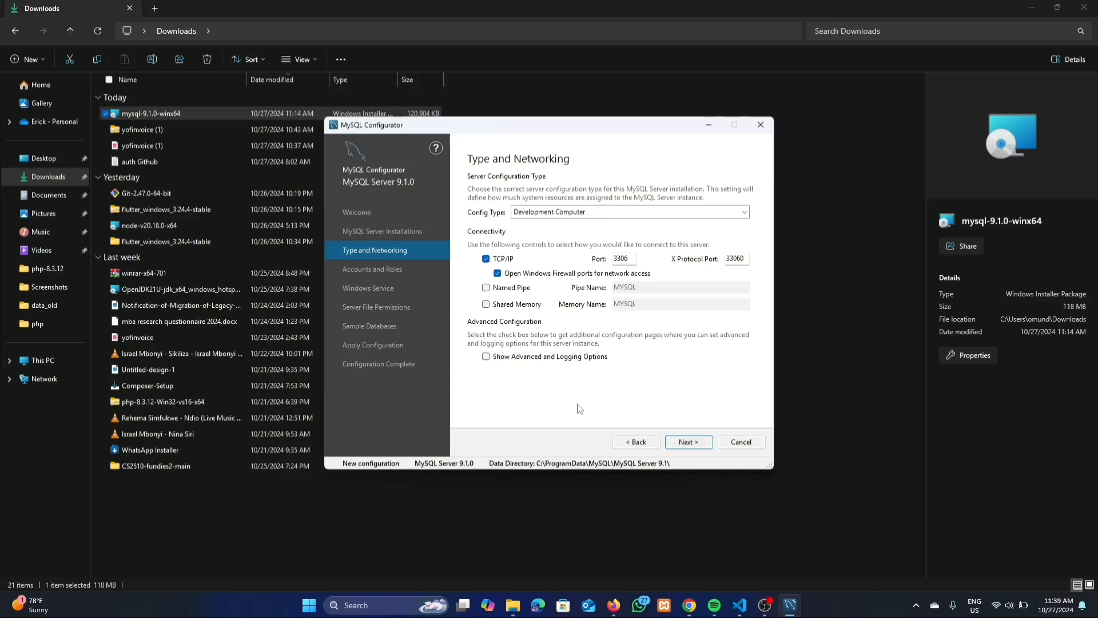
click(606, 218)
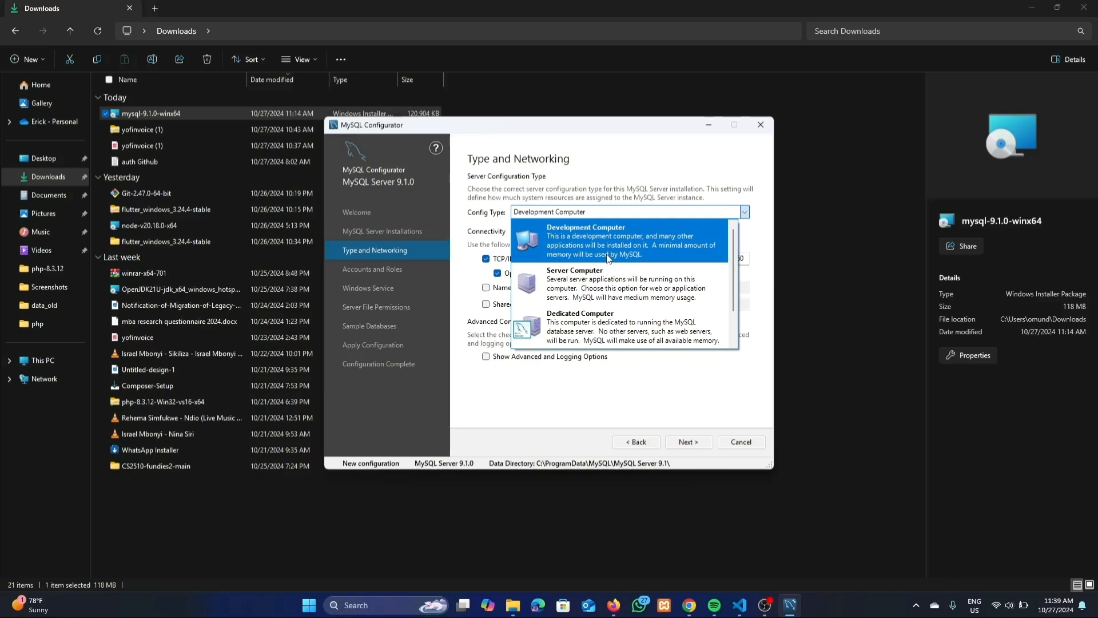
click(592, 239)
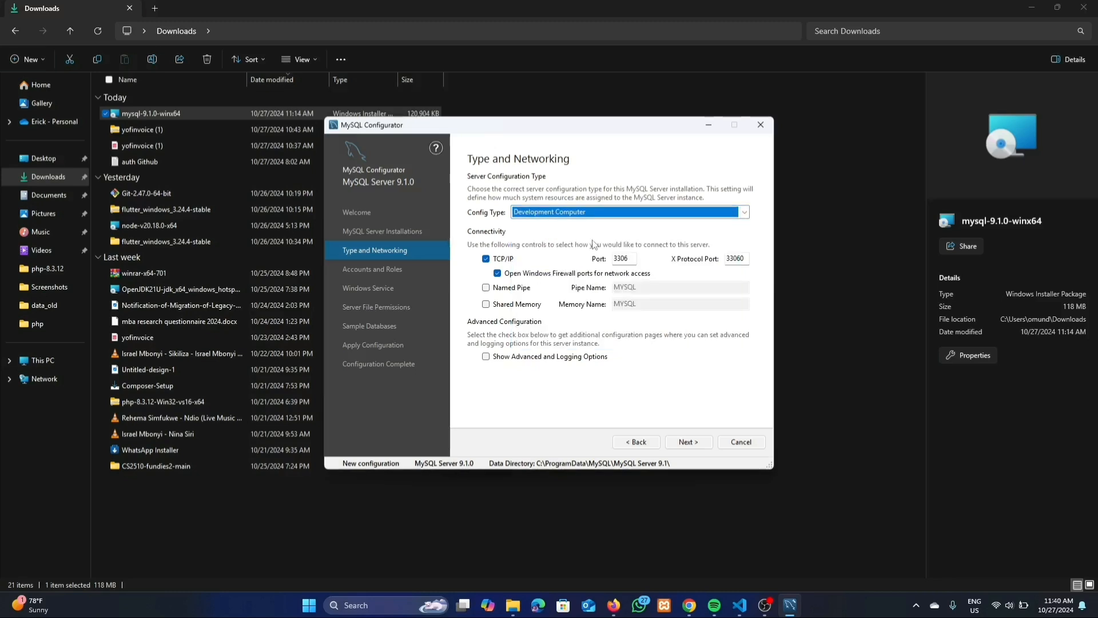
click(690, 441)
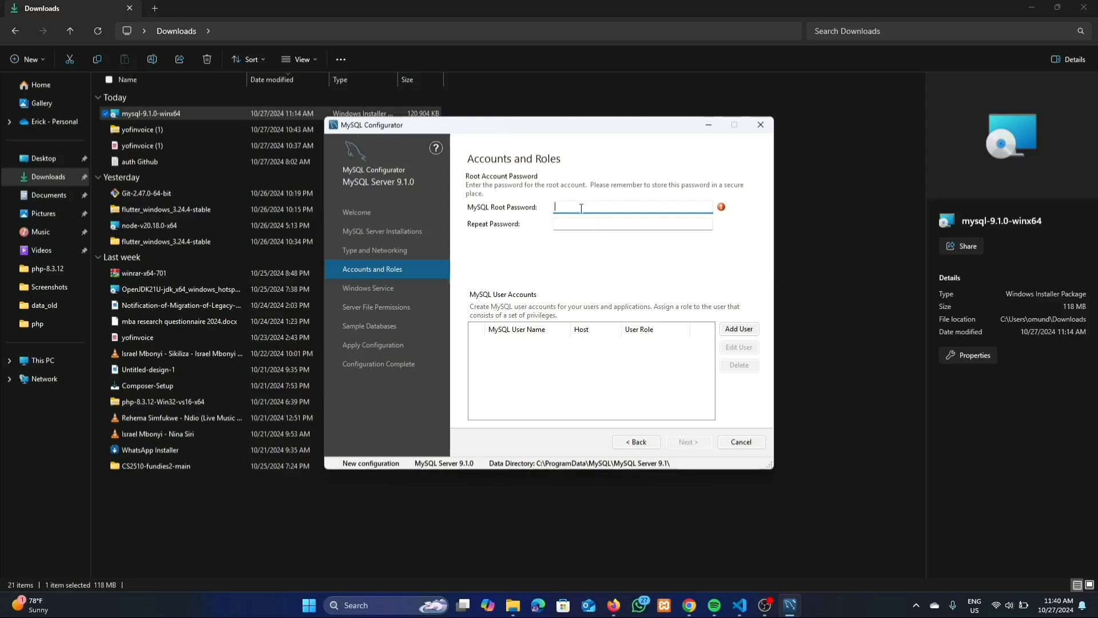
Enter the root account password in MySQL Root Password and repeat it in Repeat Password
text(•••••••••••)
click(573, 226)
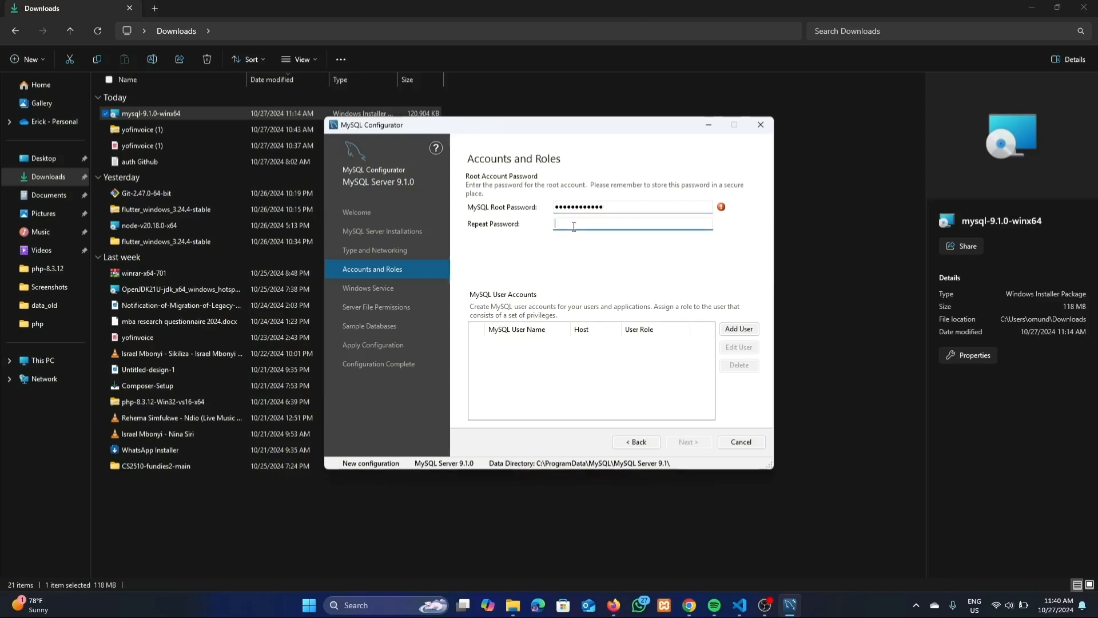
text(•)
key(Caps_Lock)
text(••••••••••)
Add a new user account with a user name, host localhost and the DB Admin role
click(739, 330)
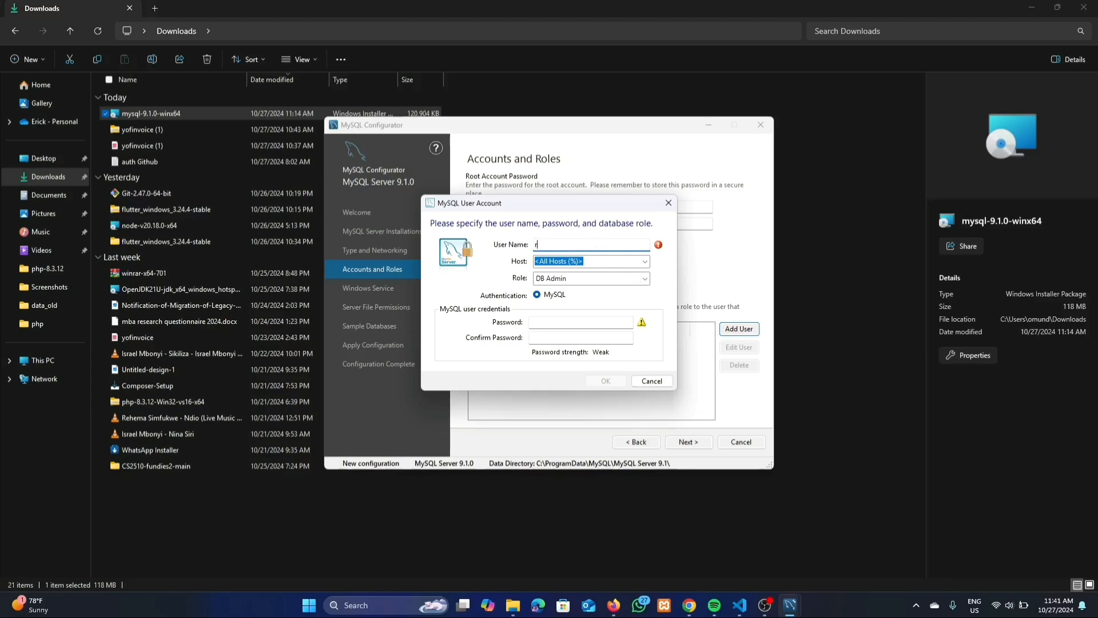
text(icky)
click(644, 262)
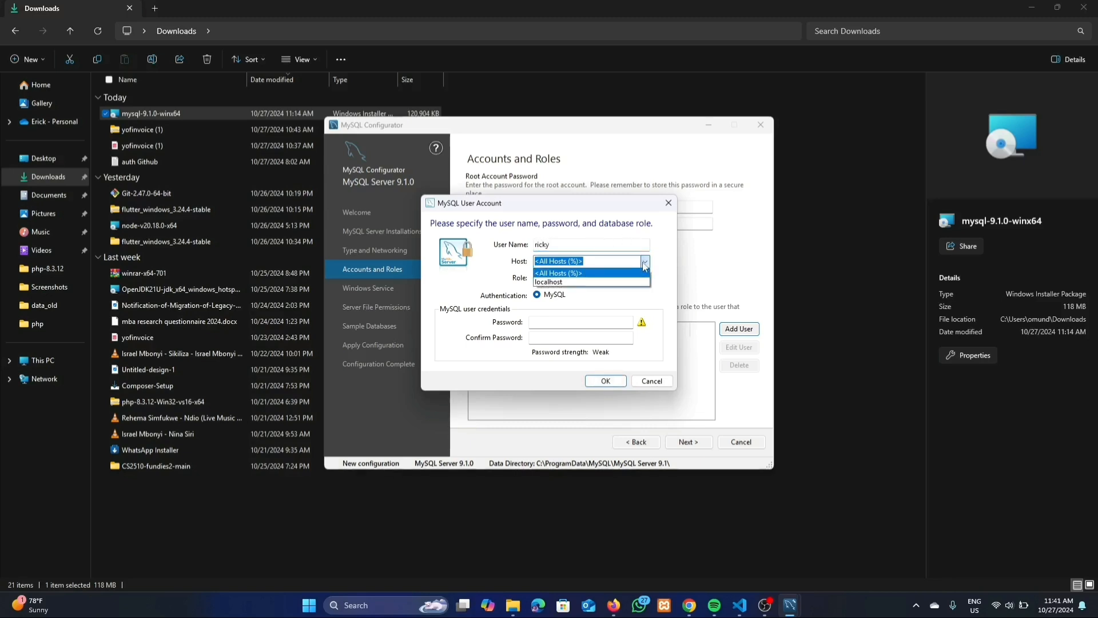
click(641, 283)
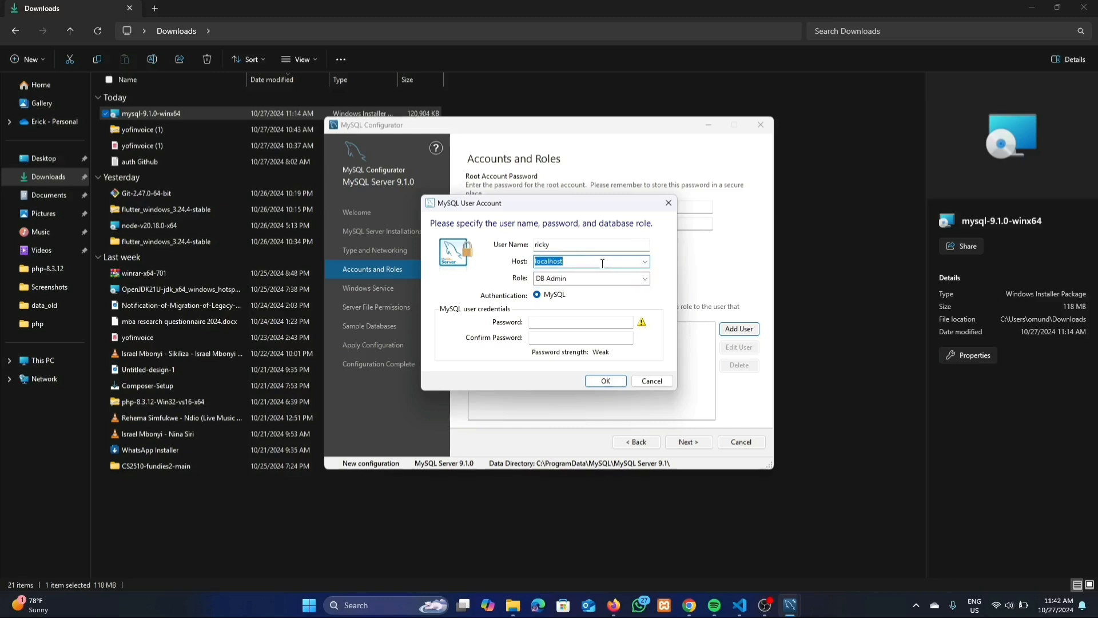
click(645, 261)
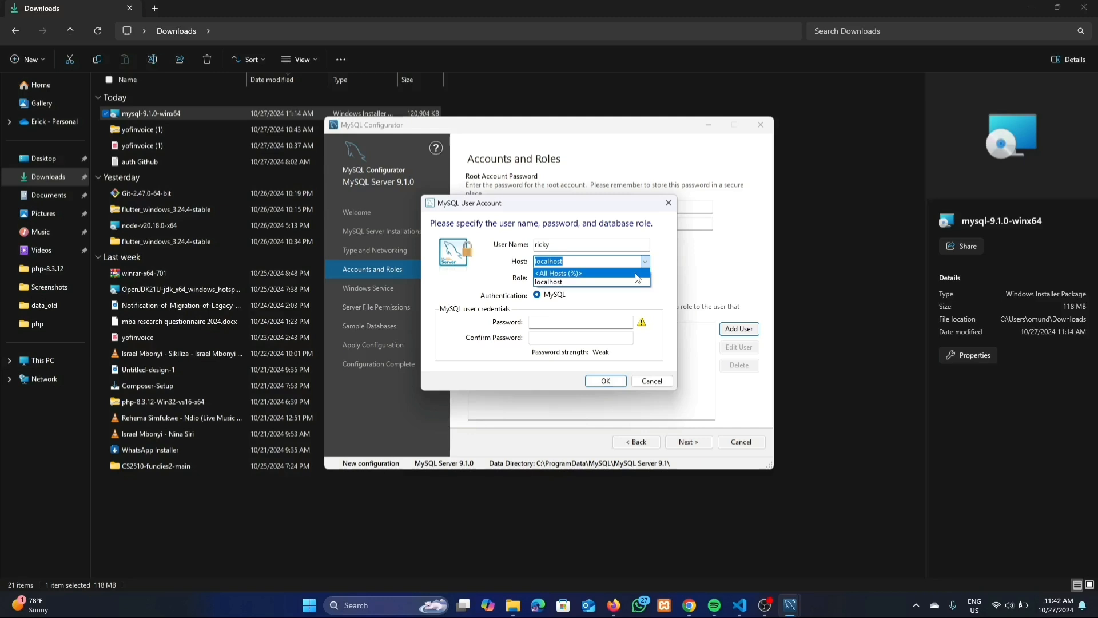
click(568, 282)
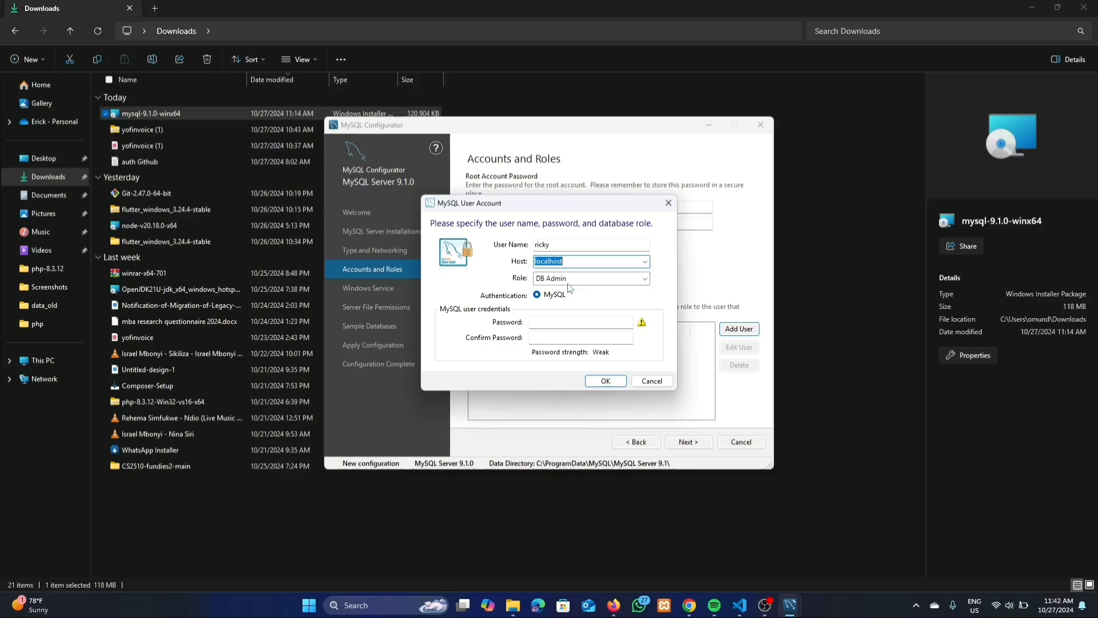
click(583, 264)
click(612, 284)
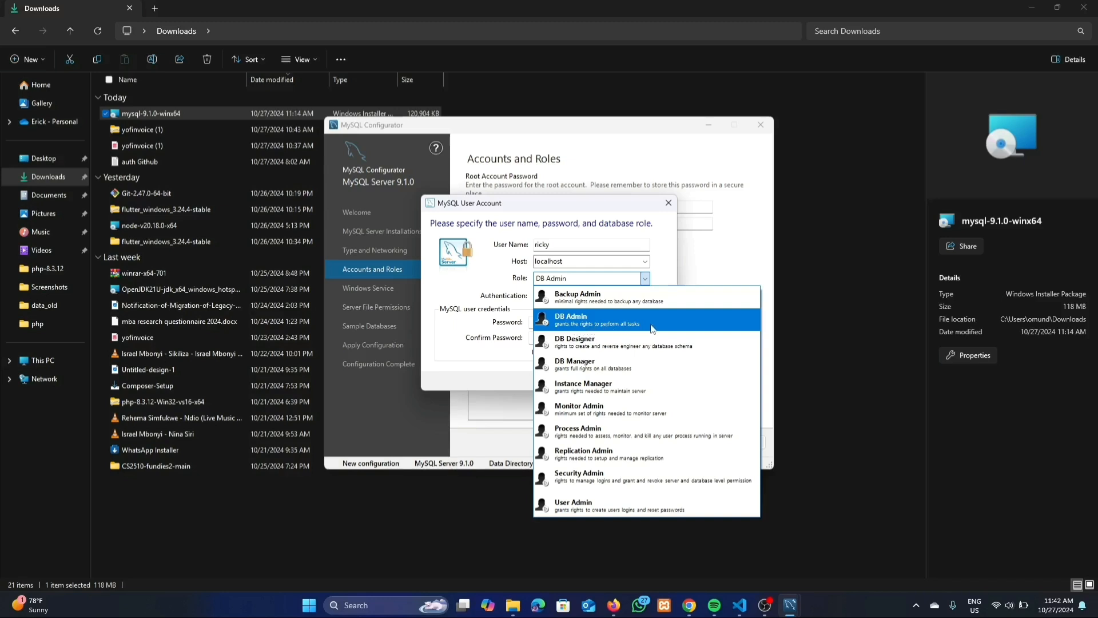
click(606, 318)
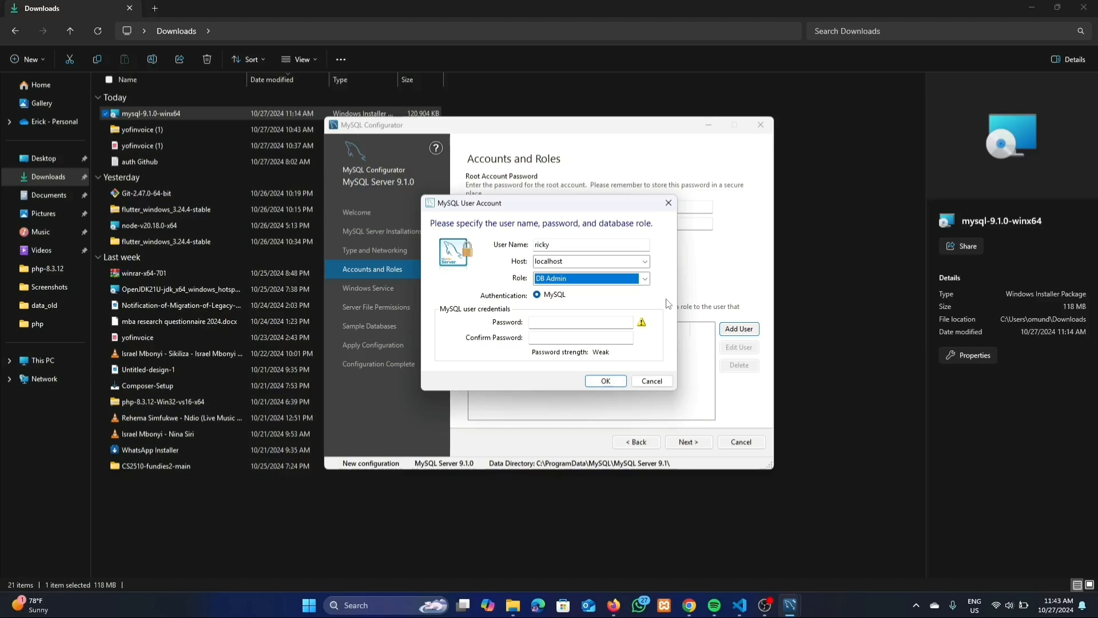
Enter and confirm the new user's password, save the account, and continue to Windows Service
click(585, 324)
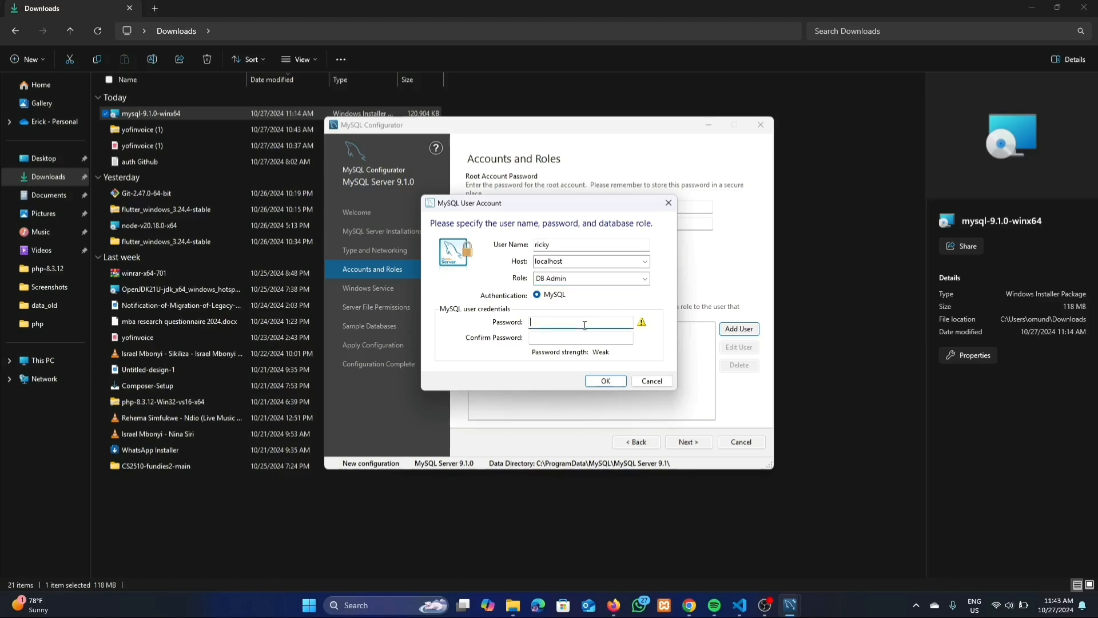
text(ric)
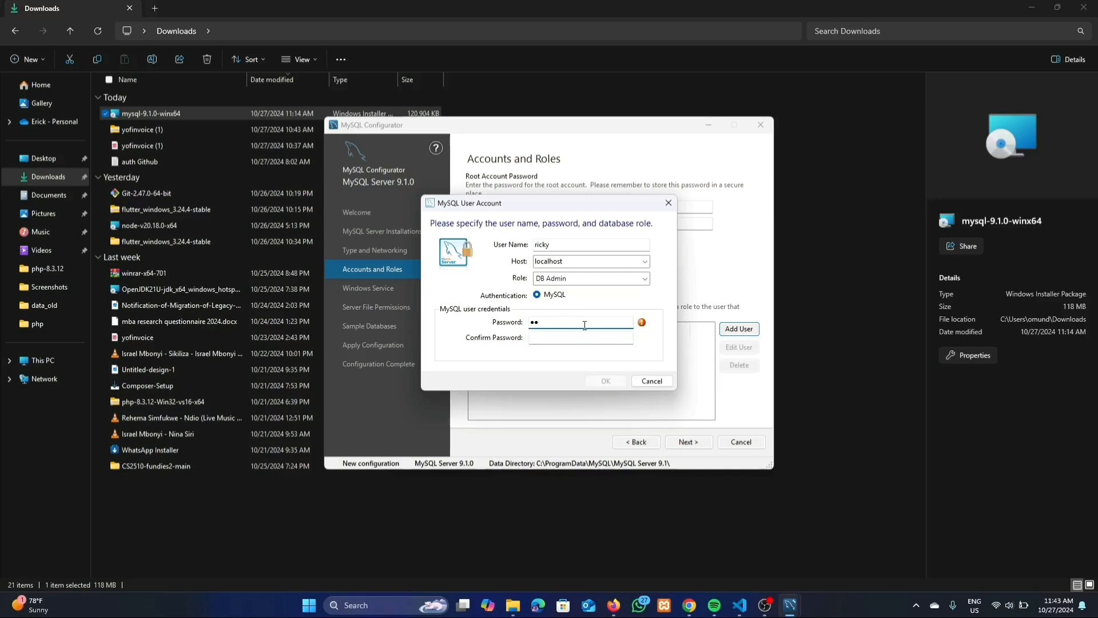
text(•••••••)
click(577, 336)
text(•)
key(Caps_Lock)
text(••••••••••)
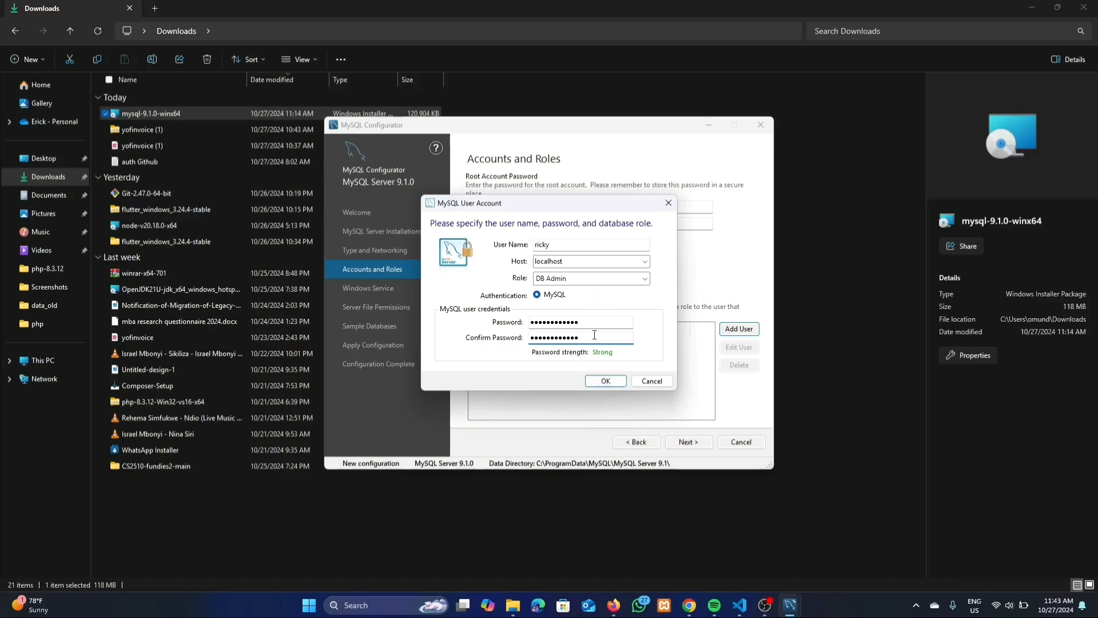
click(605, 381)
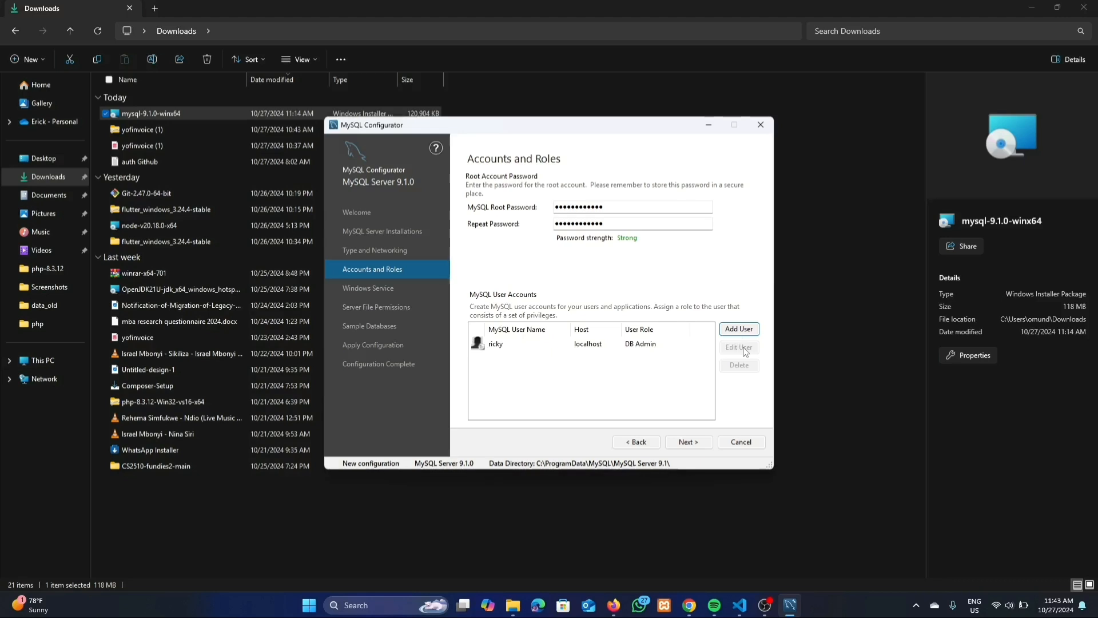
click(701, 443)
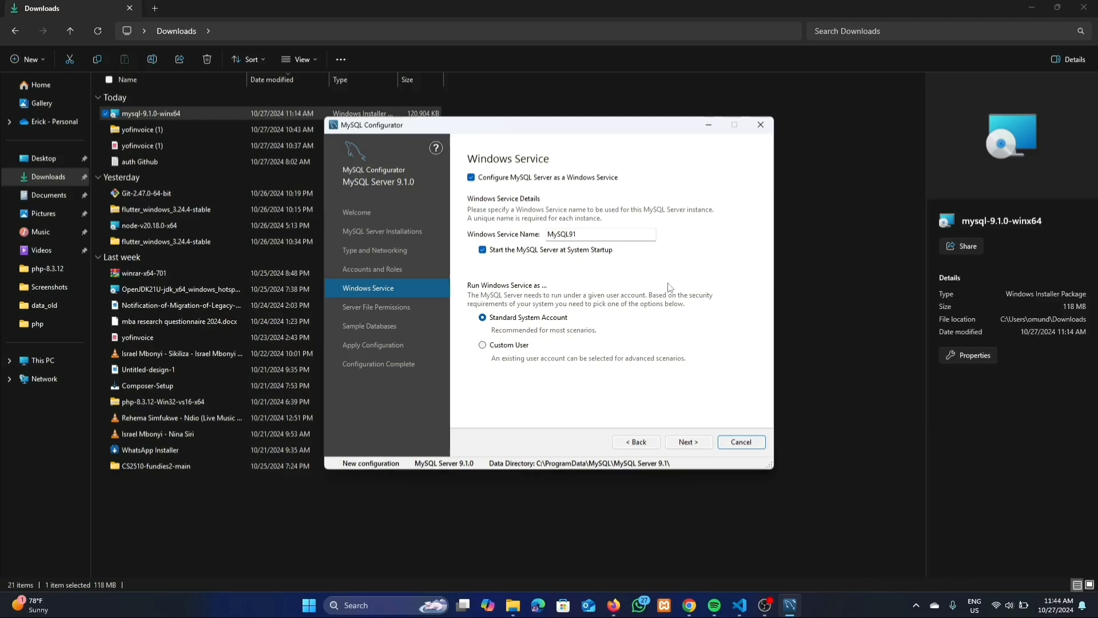
click(601, 236)
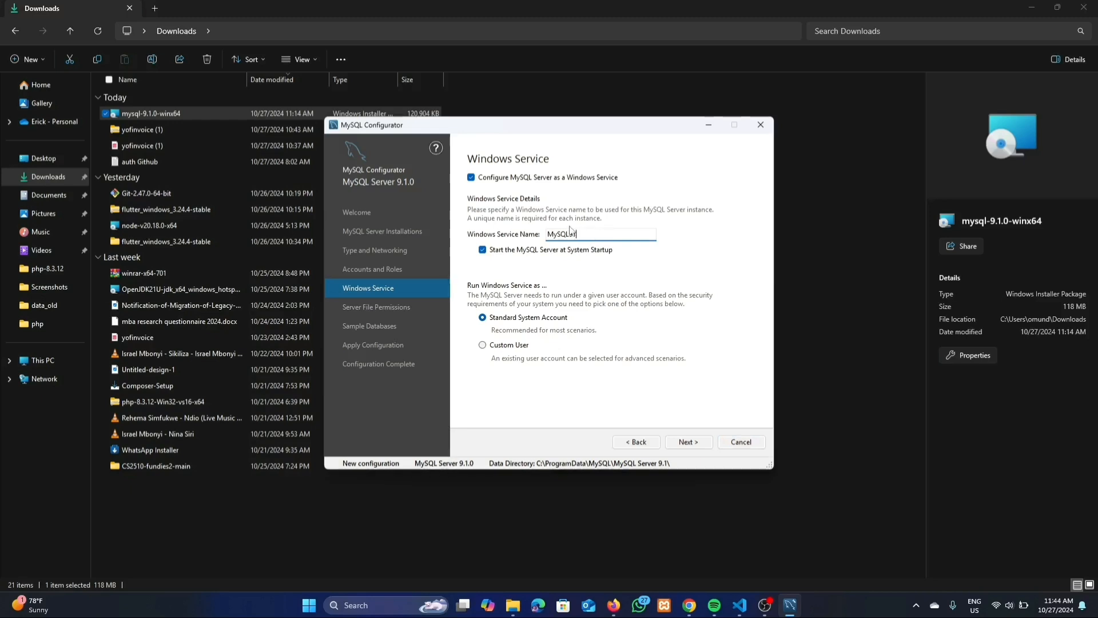
Keep service name MySQL91 under the Standard System Account and continue to file permissions
double_click(576, 234)
click(579, 234)
double_click(563, 233)
click(563, 234)
click(484, 320)
click(699, 445)
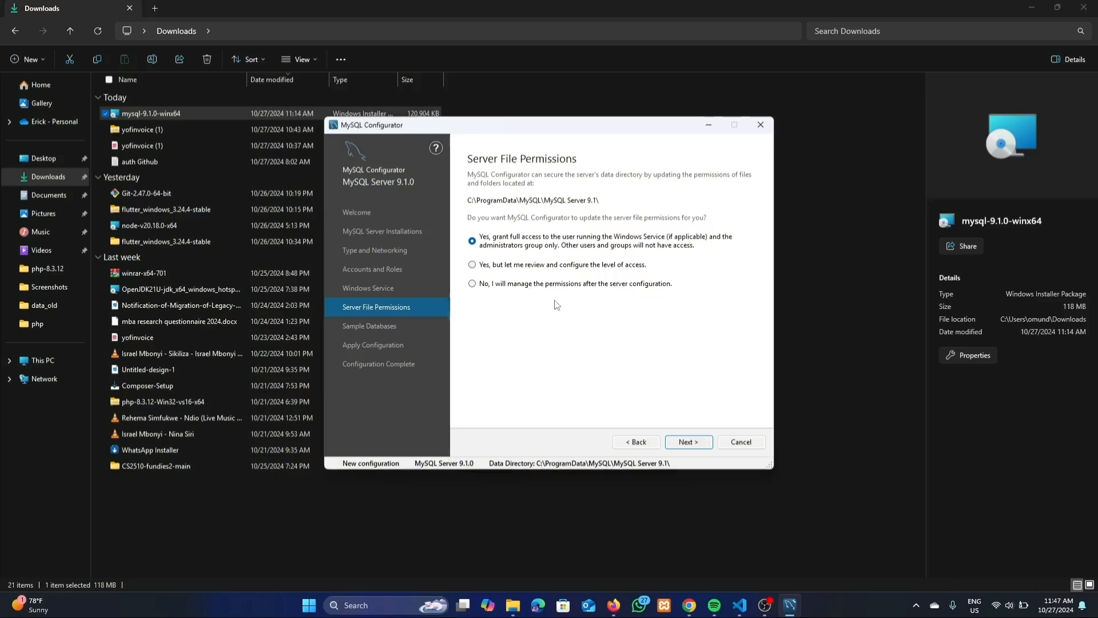
Keep 'Yes, grant full access' for only the service user and administrators, then continue
click(512, 246)
click(689, 442)
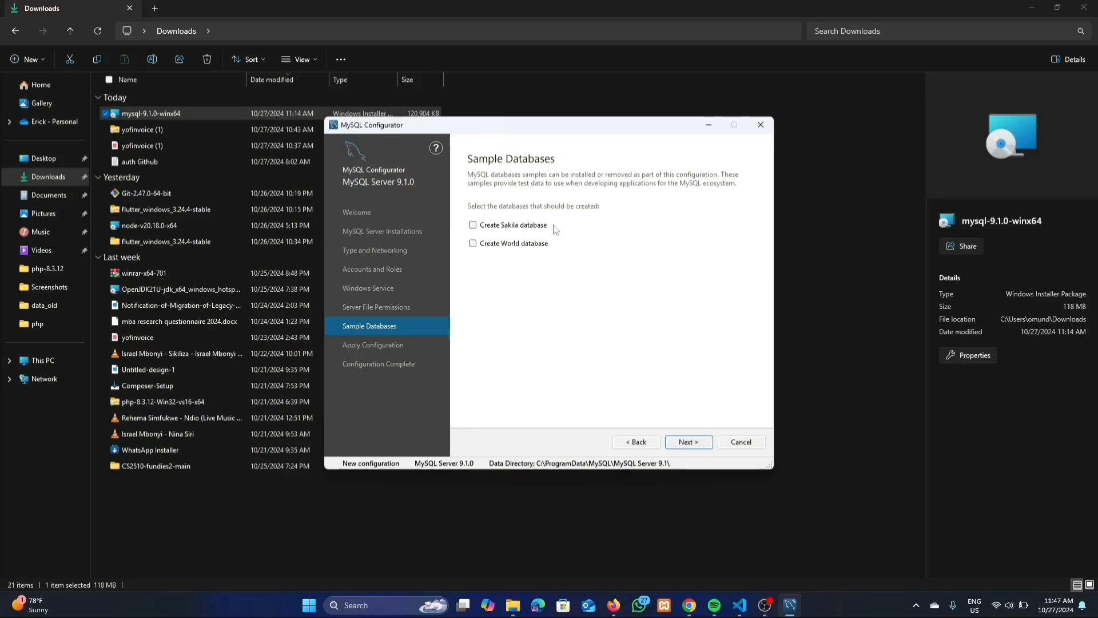
Tick Create Sakila database and Create World database, then continue to Apply Configuration
click(477, 226)
click(473, 243)
click(699, 445)
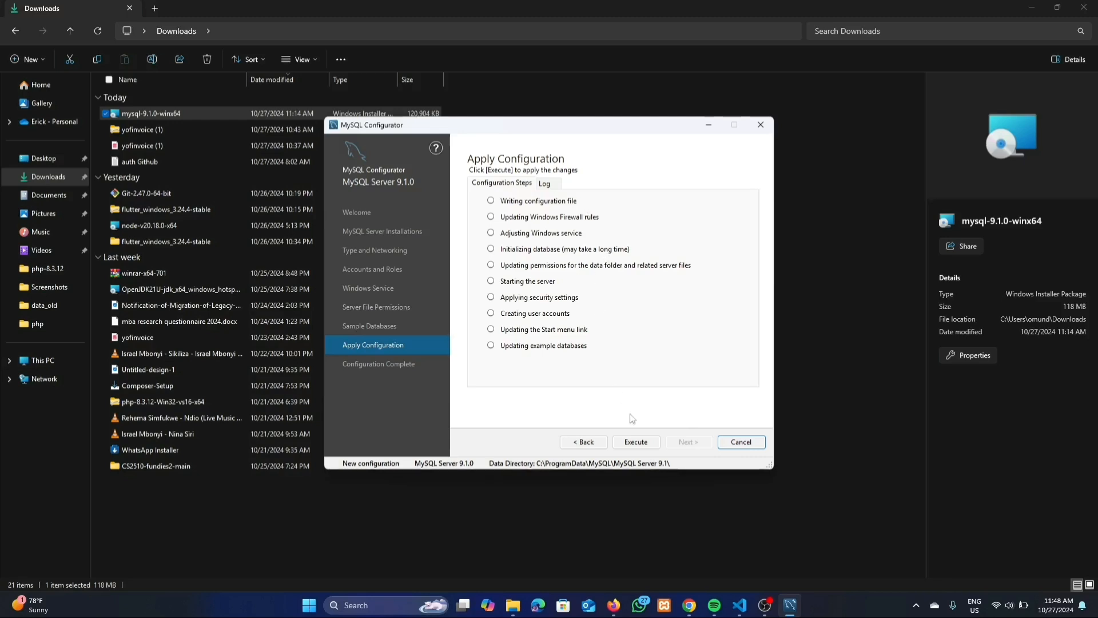
Execute all ten configuration steps for MySQL Server 9.1.0
click(636, 442)
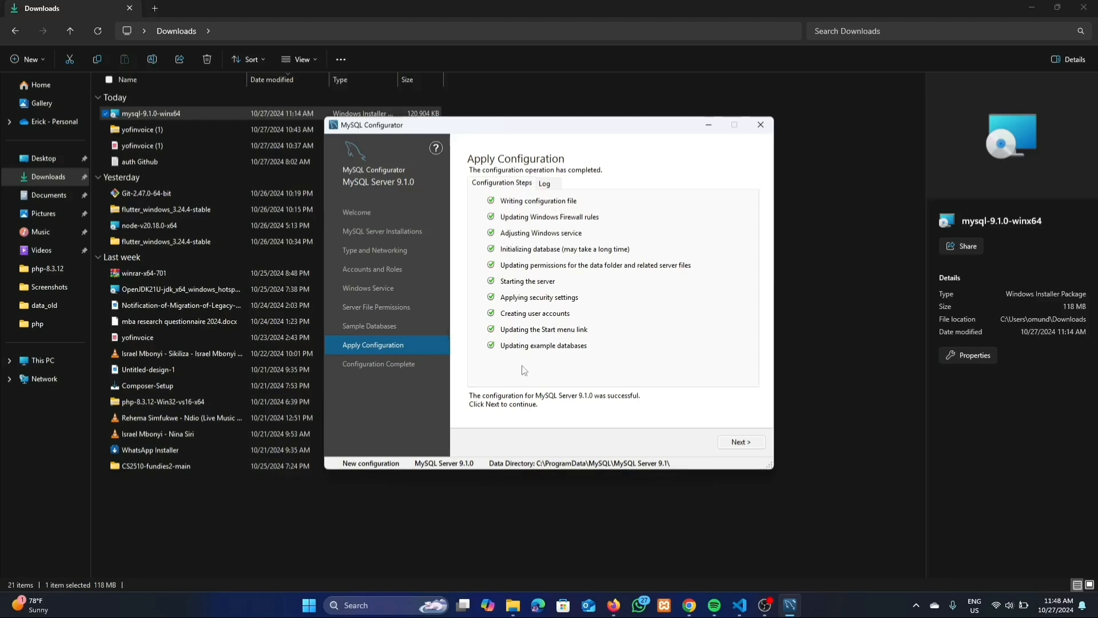
Advance to Configuration Complete and finish, closing MySQL Configurator
click(729, 443)
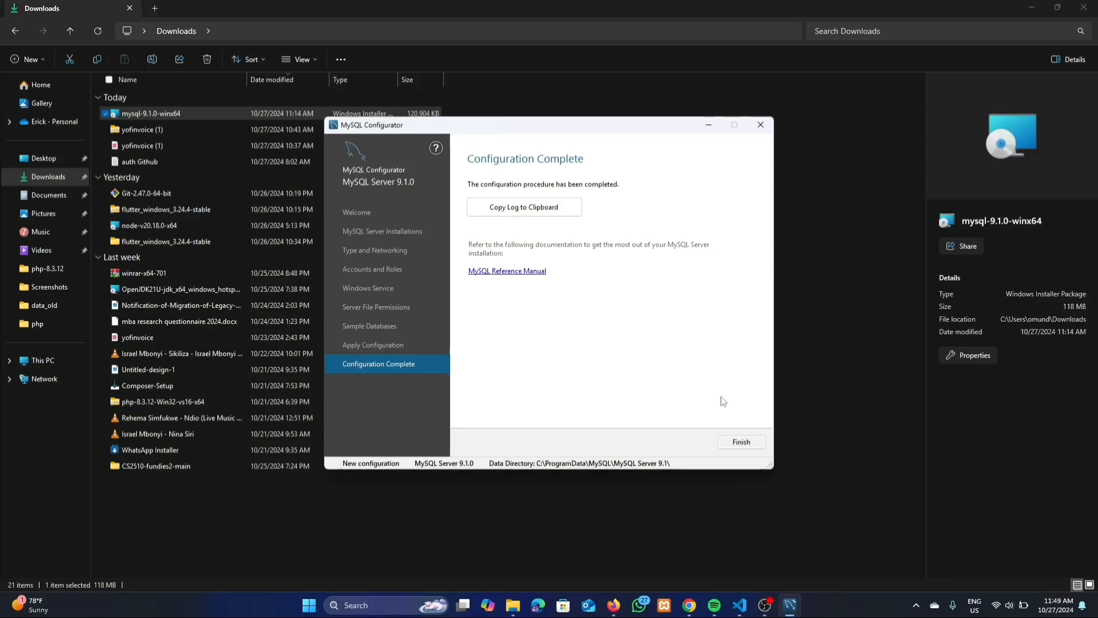
click(742, 443)
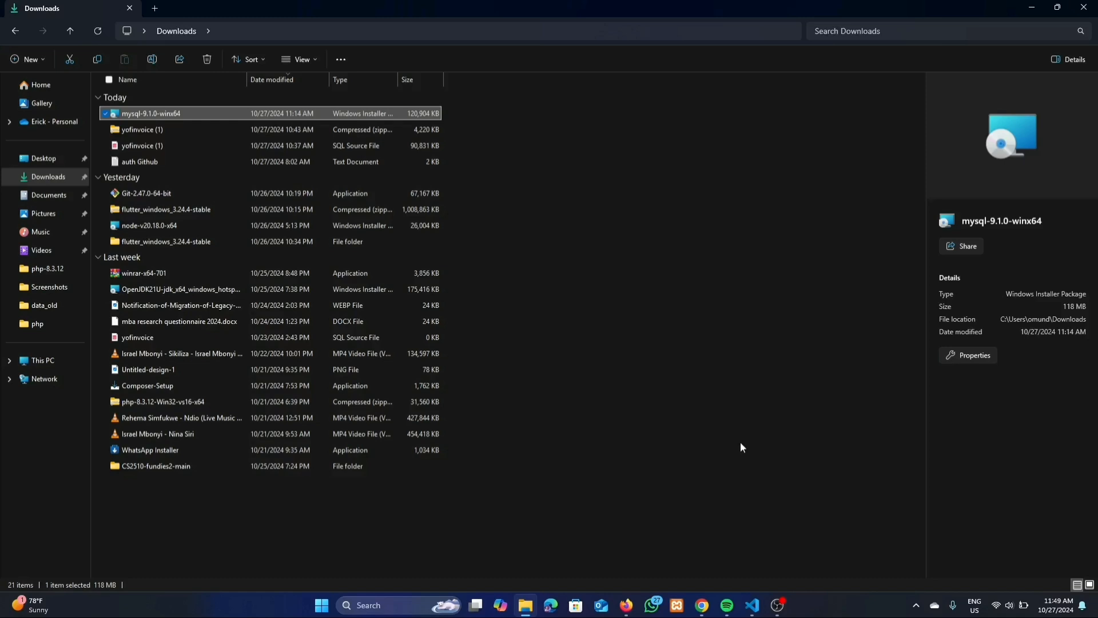
Search the Start menu for 'mysql' to surface MySQL 9.1 Command Line Client
key(super)
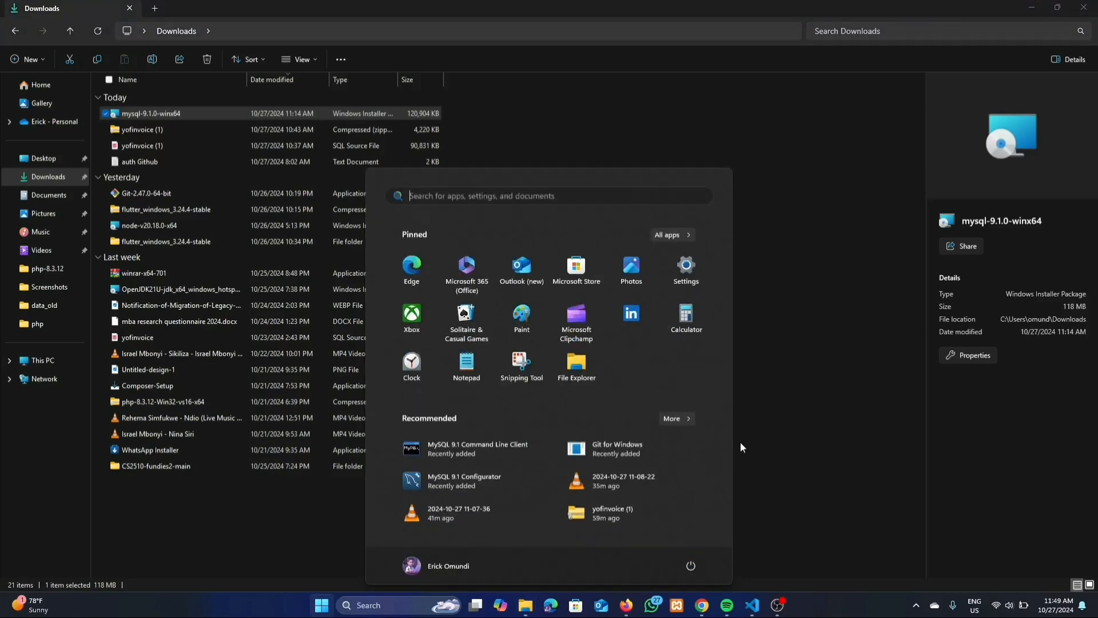
key(super)
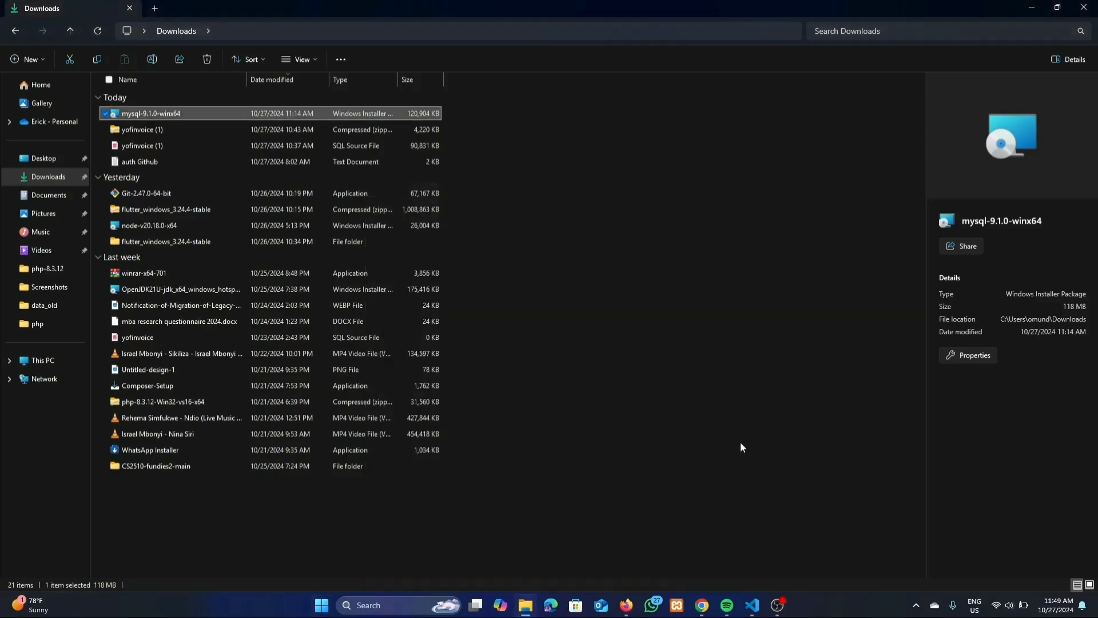
key(super)
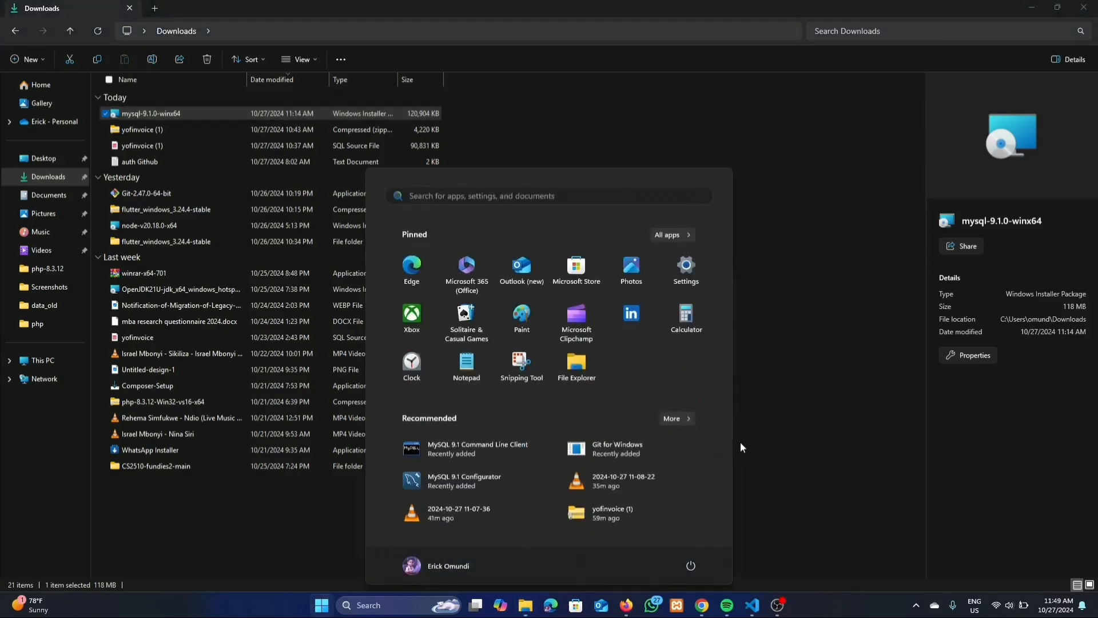
text(wmyq)
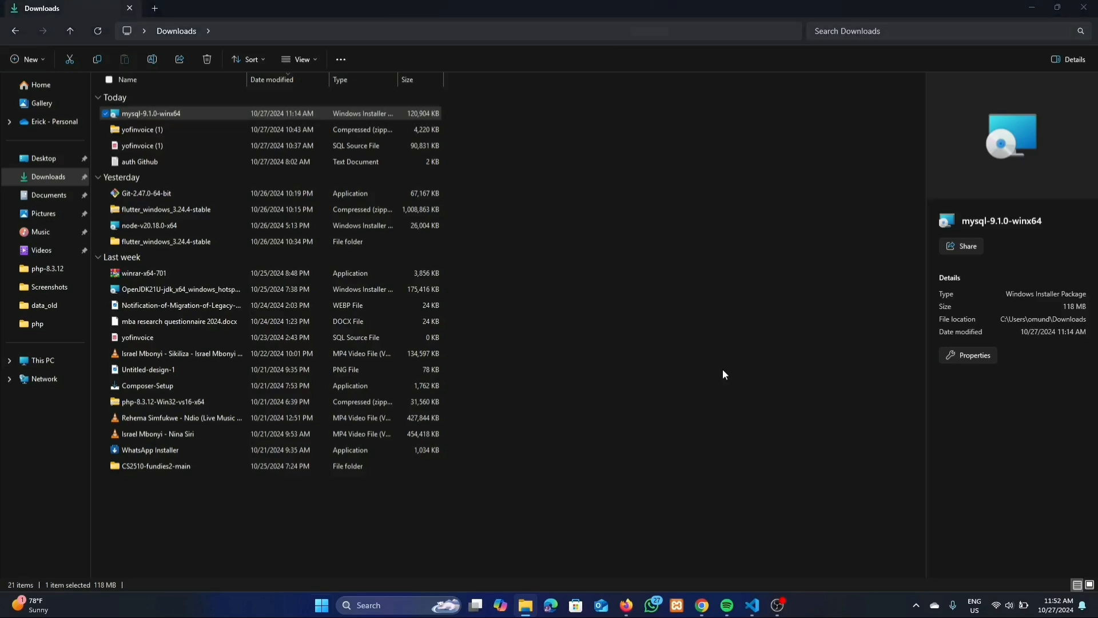
key(super)
text(w)
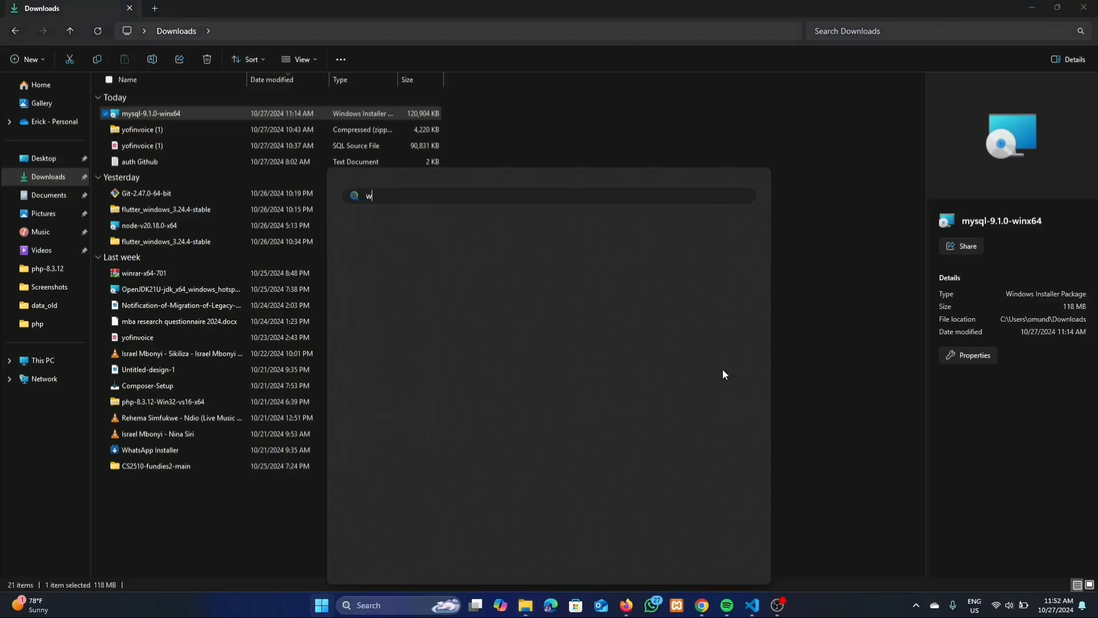
key(BackSpace)
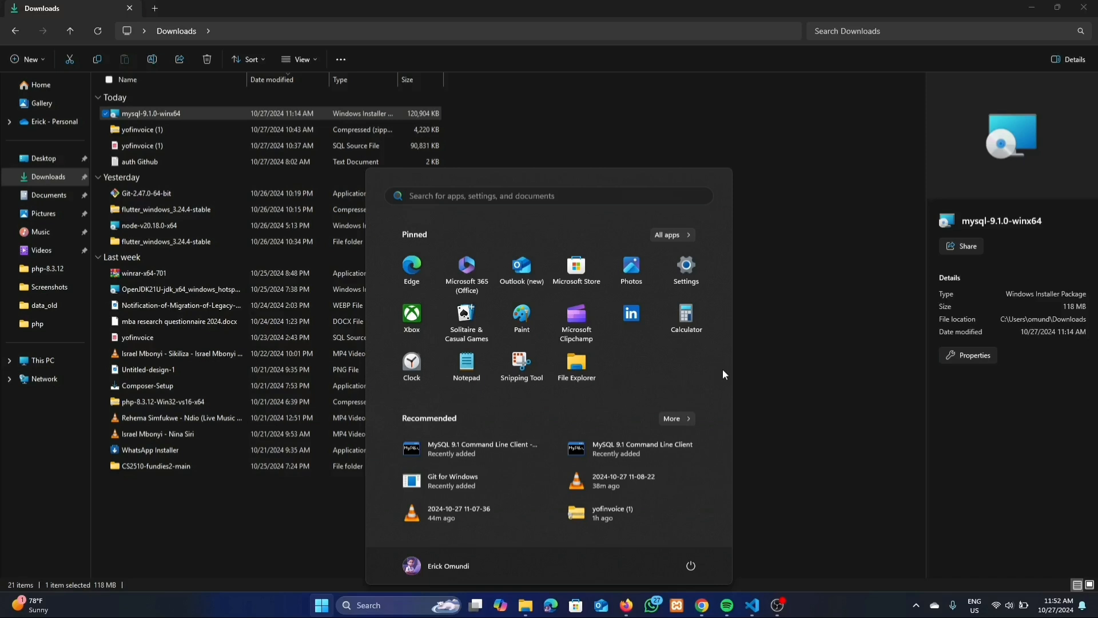
text(mysql)
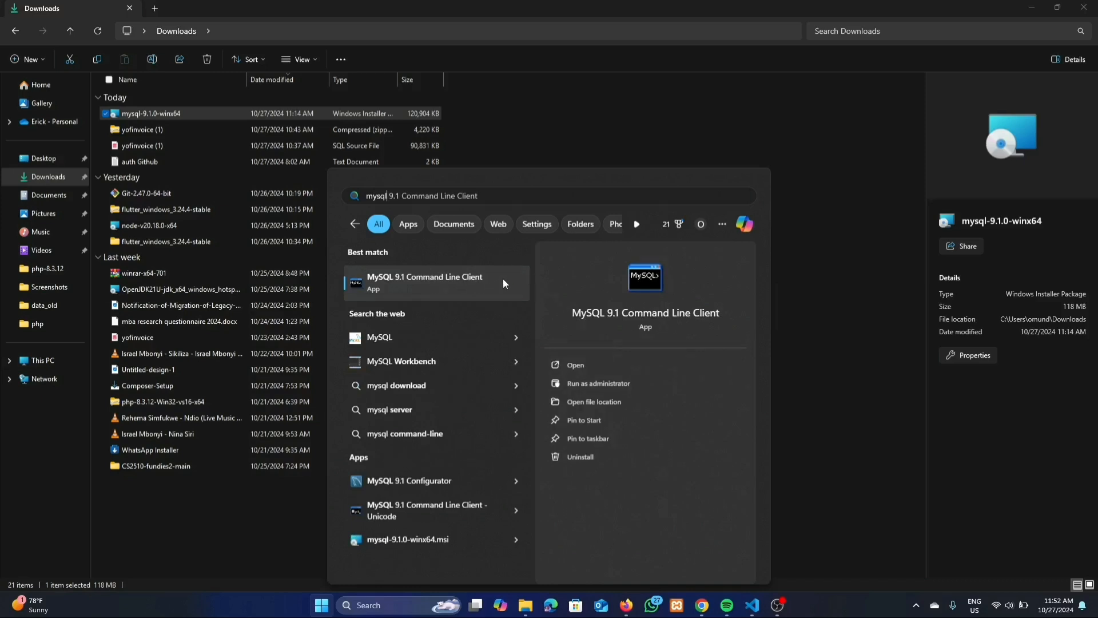
Launch MySQL 9.1 Command Line Client as administrator and maximise its window
click(606, 382)
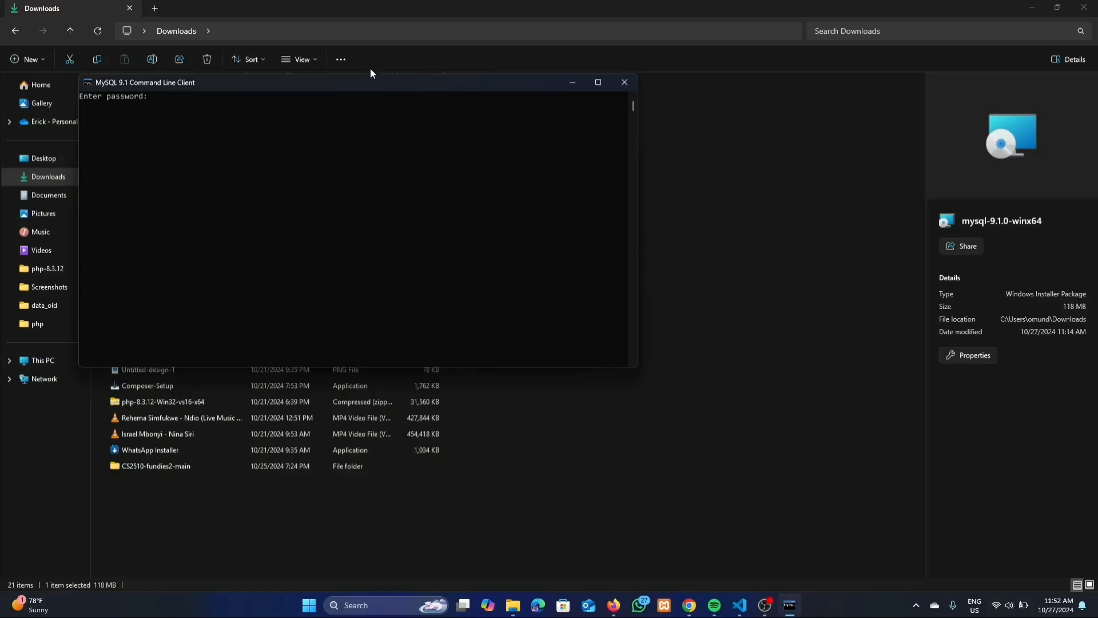
drag(374, 85, 526, 129)
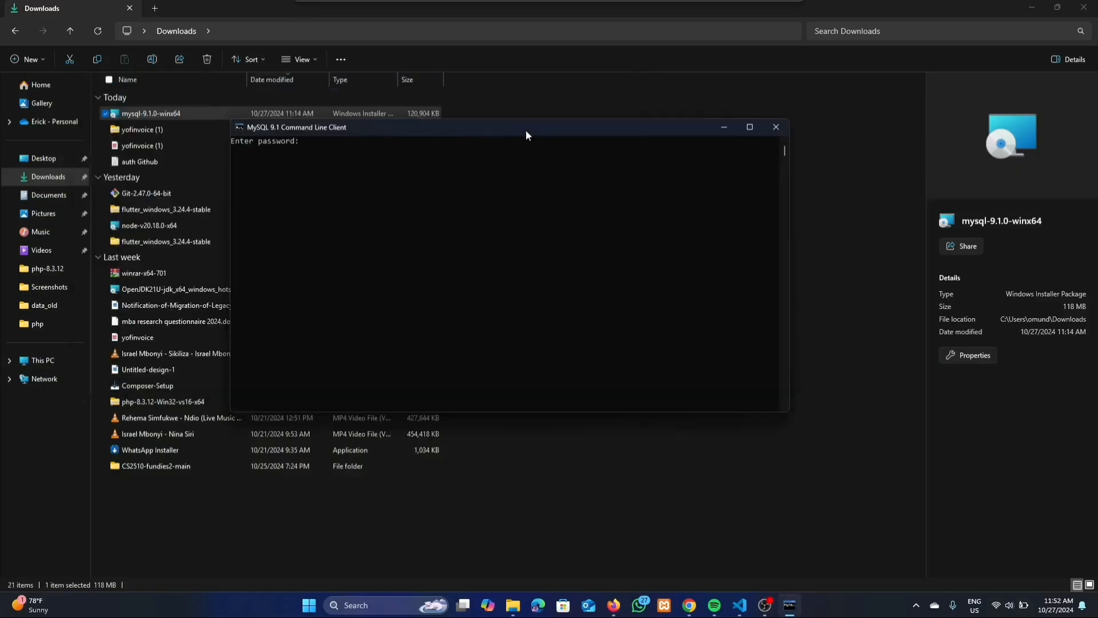
click(750, 127)
click(589, 182)
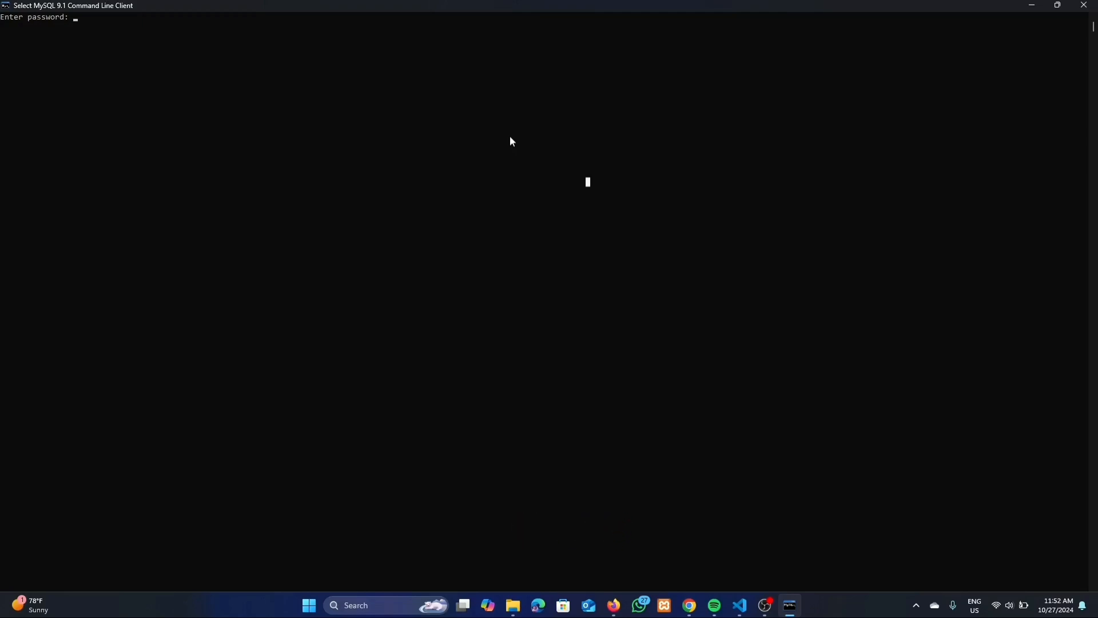
Enter the root password to log in and reach the mysql> prompt
key(Escape)
text(*)
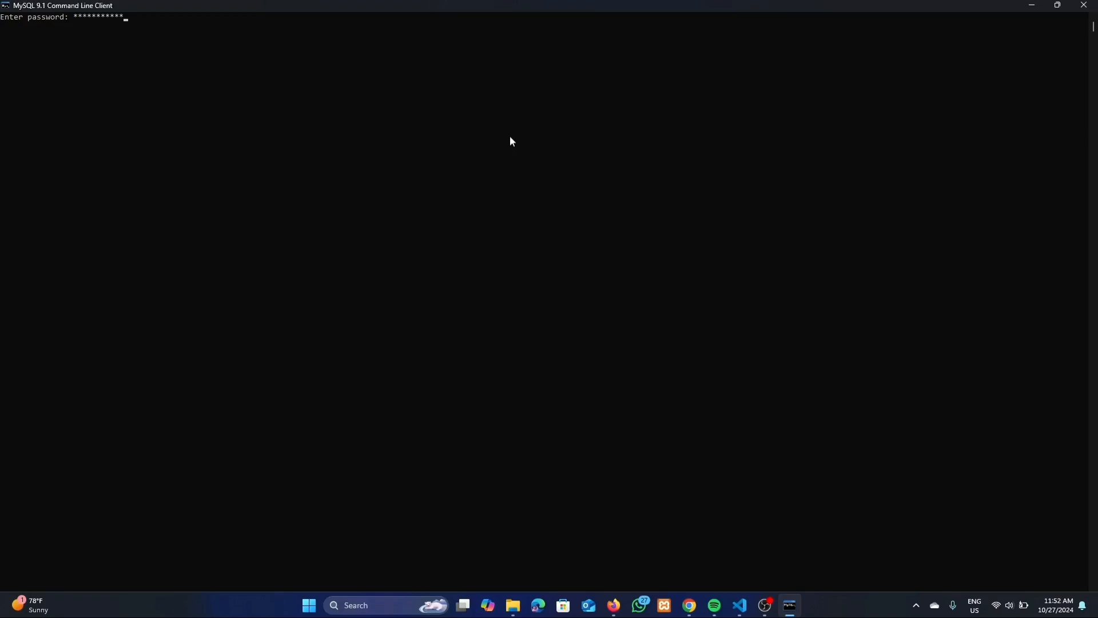
key(Return)
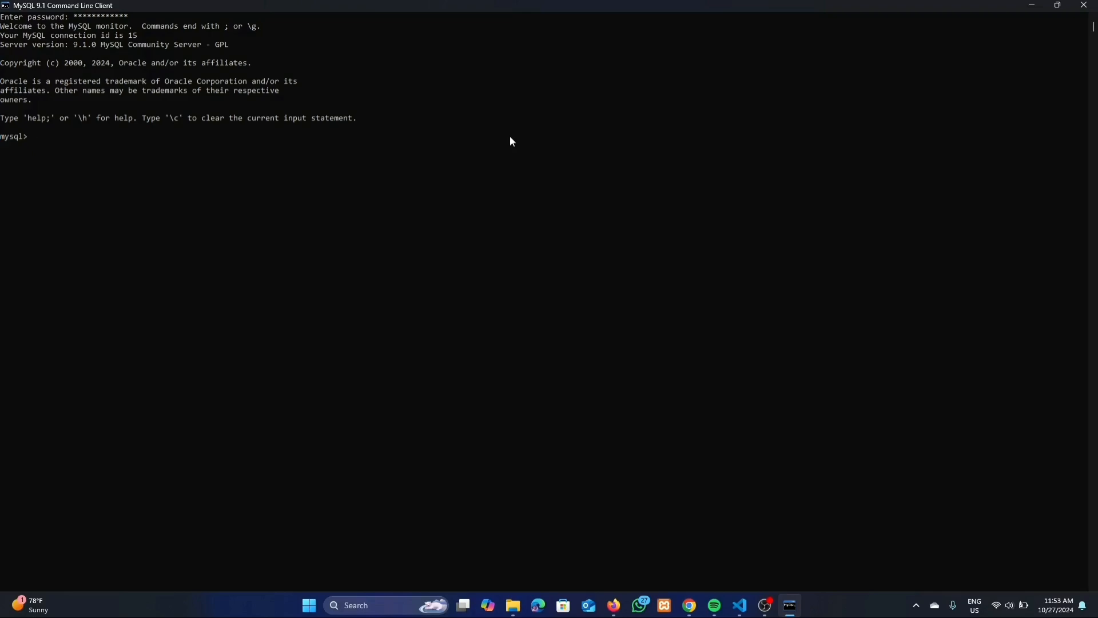
Run 'show databases;' to list the six databases including sakila and world, then minimise the console
text(show databases;)
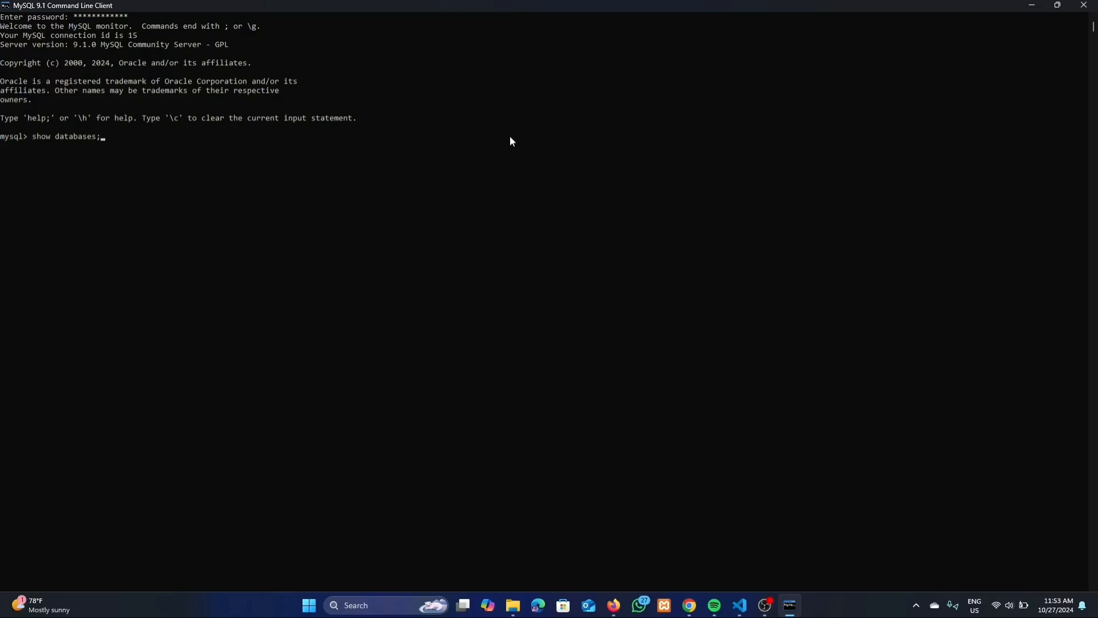
key(Return)
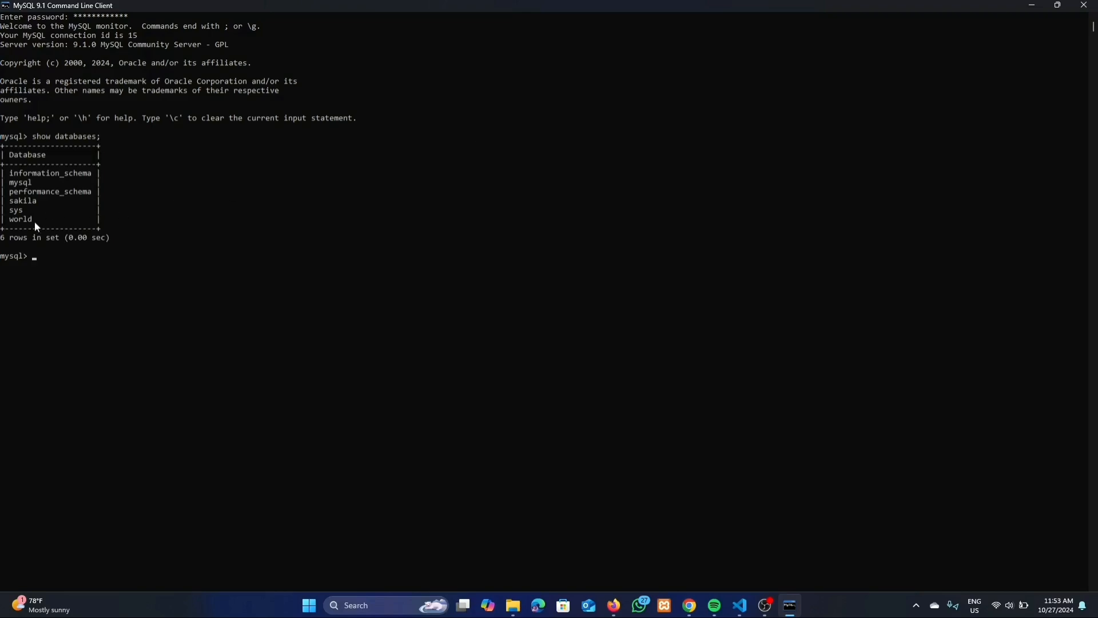
drag(34, 221, 4, 180)
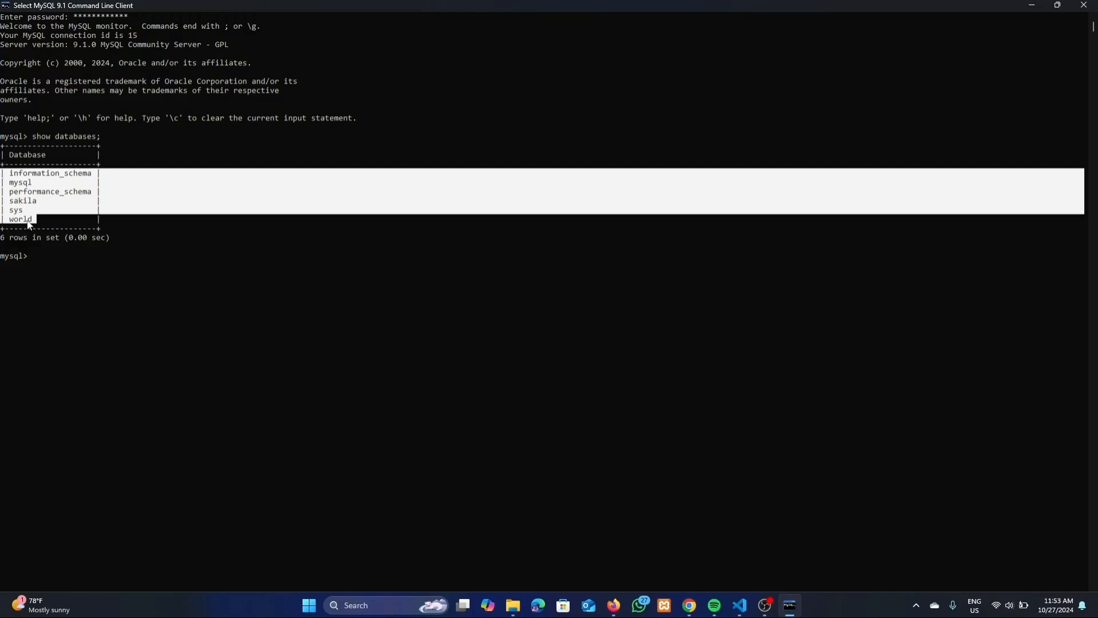
click(74, 253)
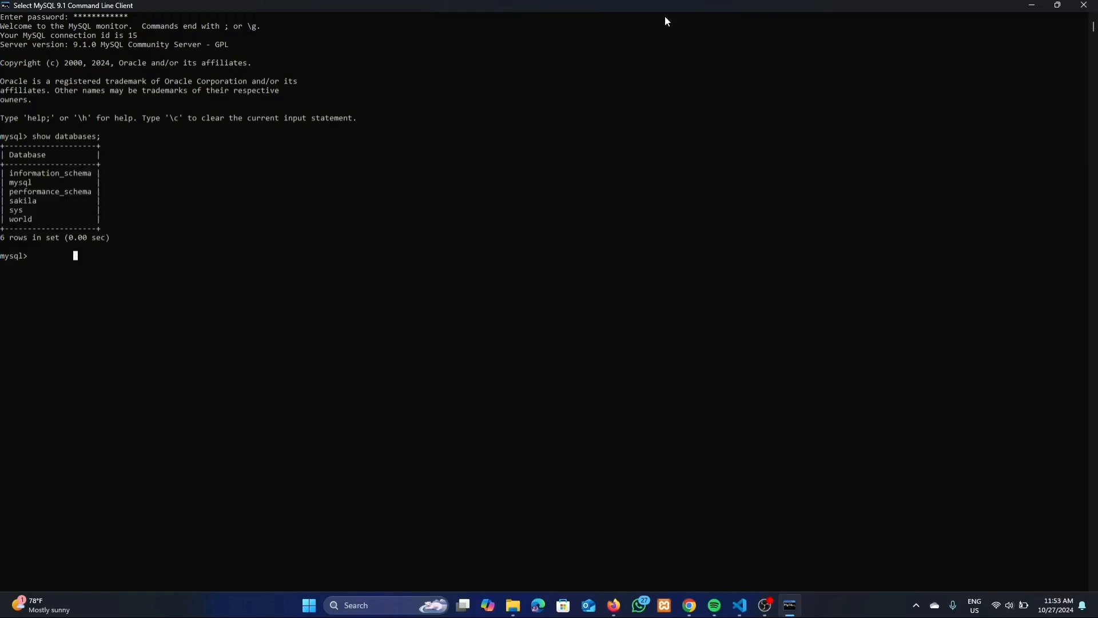
click(1034, 5)
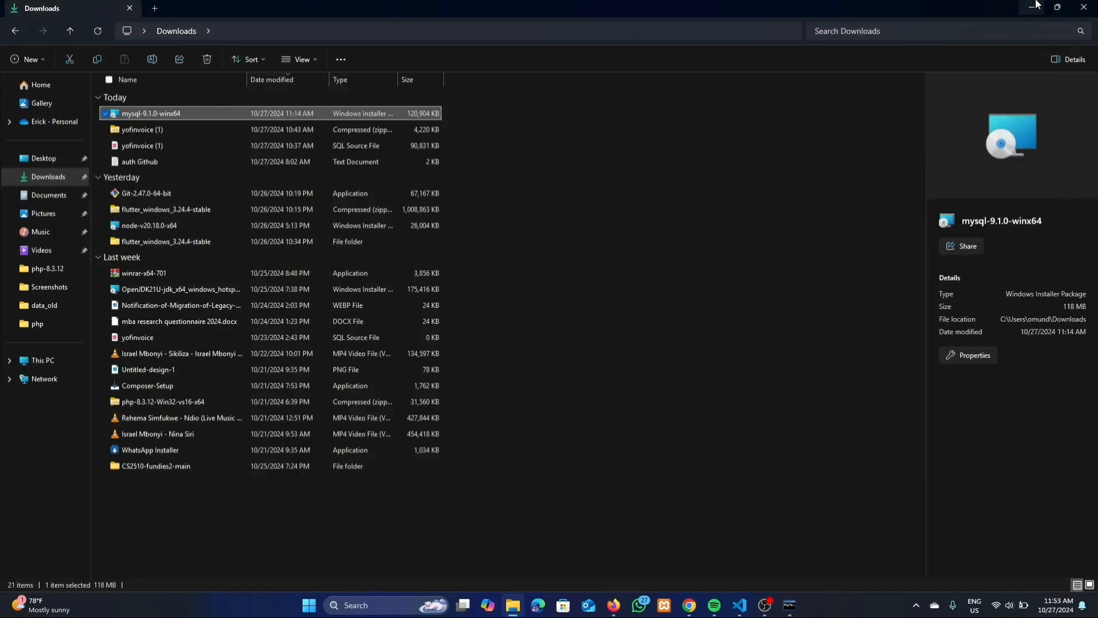
Minimise File Explorer to bring back Chrome's MySQL 'Begin Your Download' page
click(1035, 7)
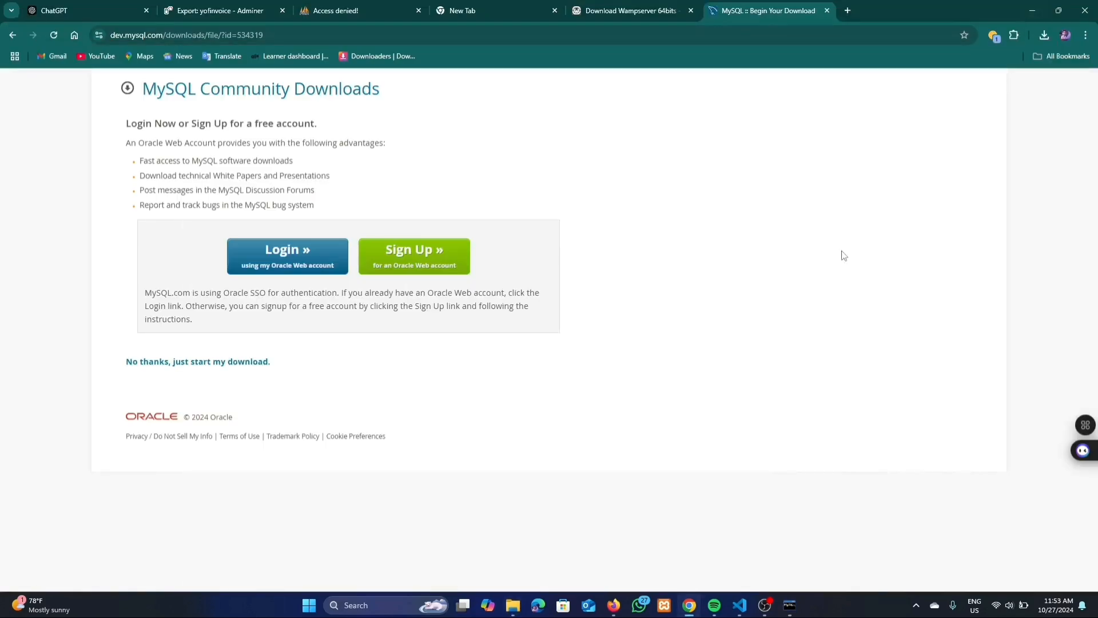